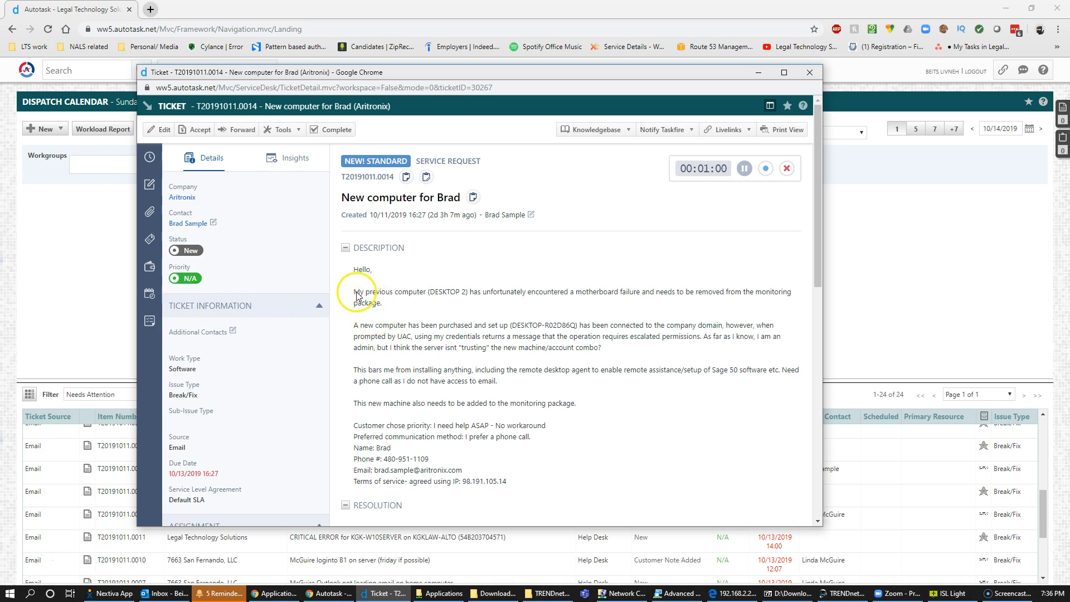
Highlight the ticket paragraph about removing the failed DESKTOP 2 from monitoring.
drag(353, 290, 474, 313)
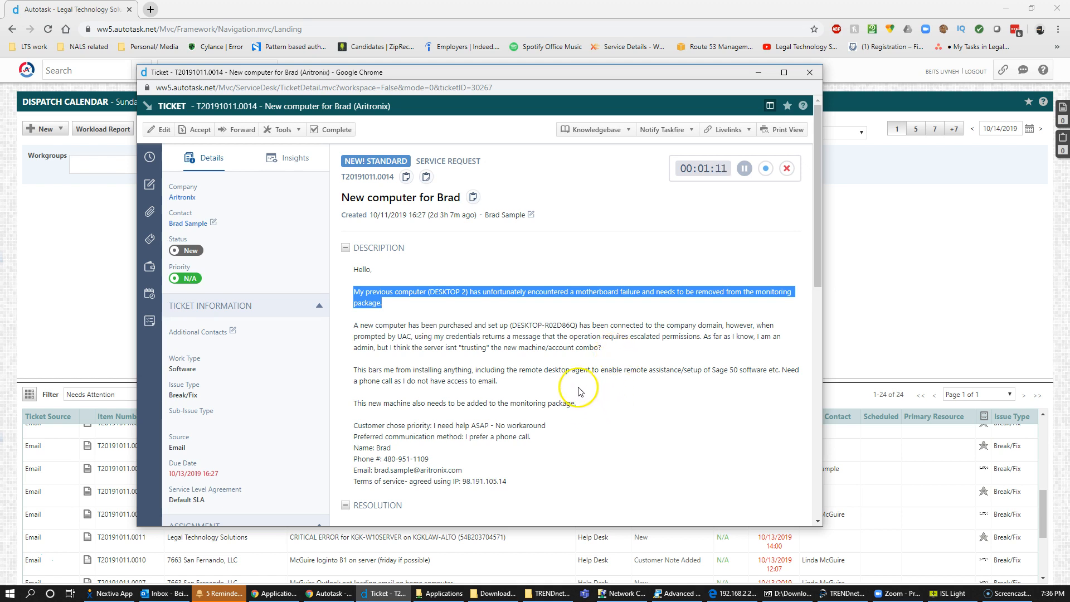
Launch Datto RMM from the Autotask menu and show its Sites list in the new tab.
click(72, 259)
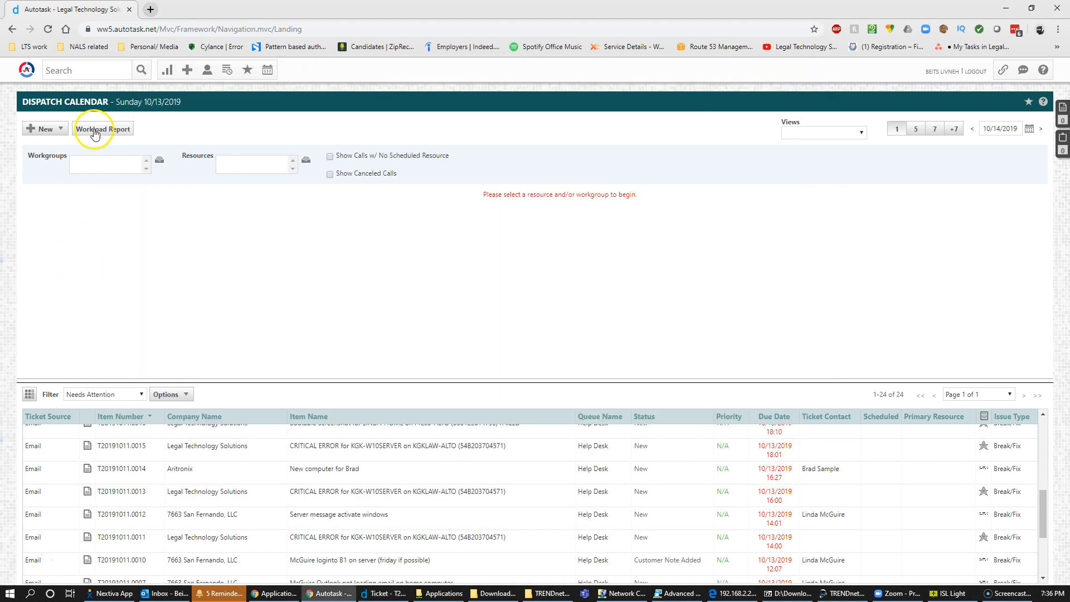
click(23, 72)
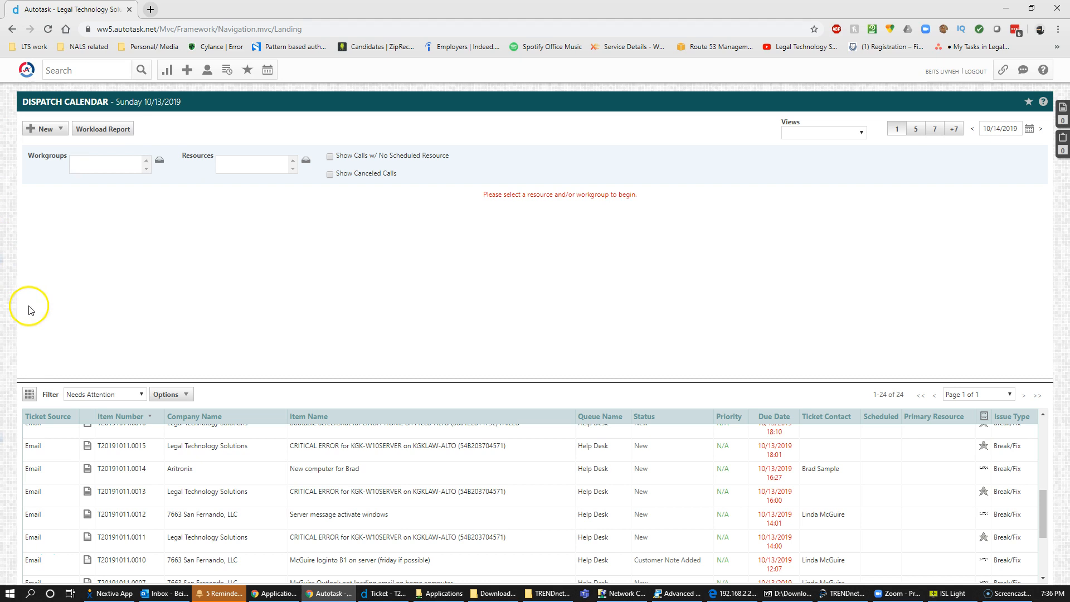
mouse_move(26, 69)
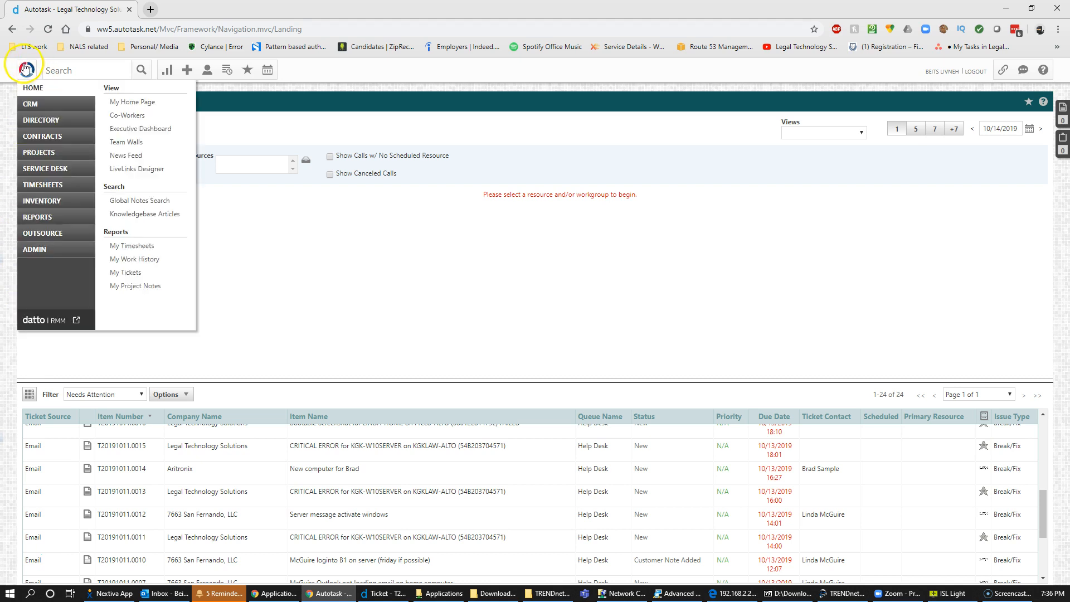
click(35, 319)
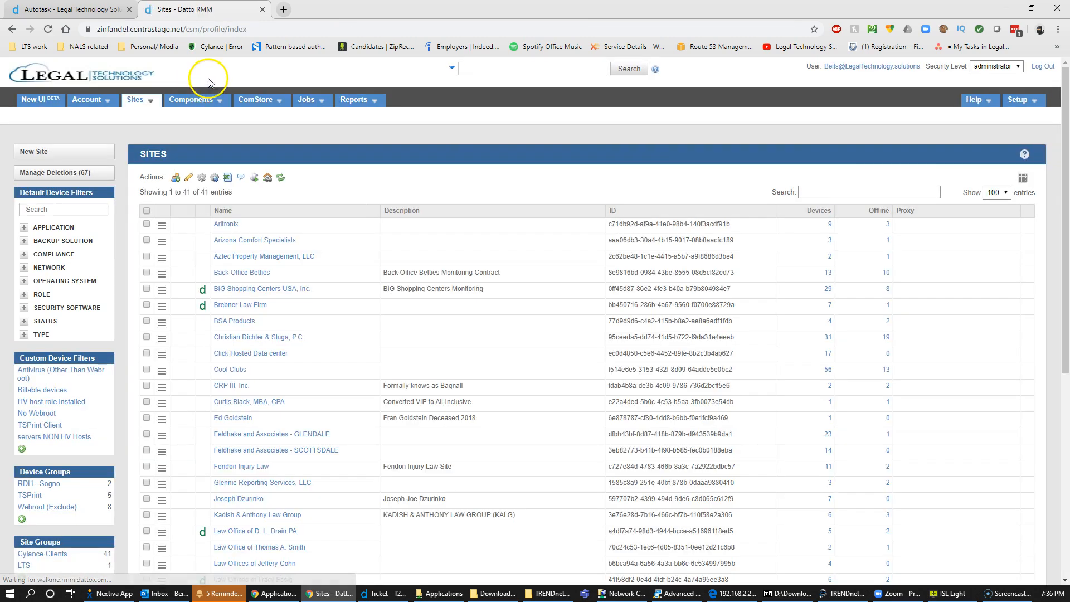
click(66, 10)
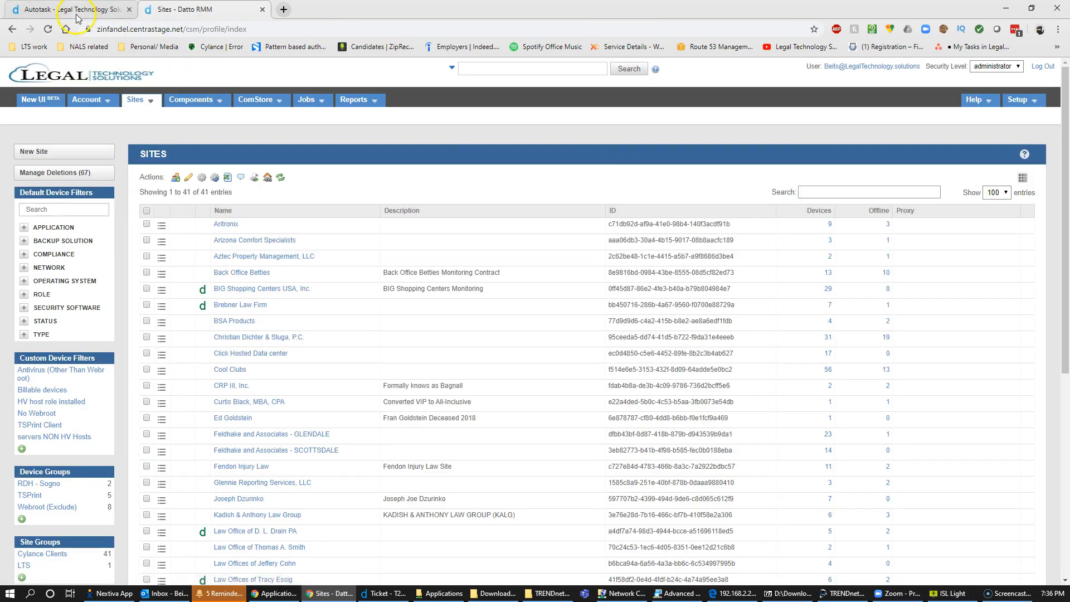
click(178, 17)
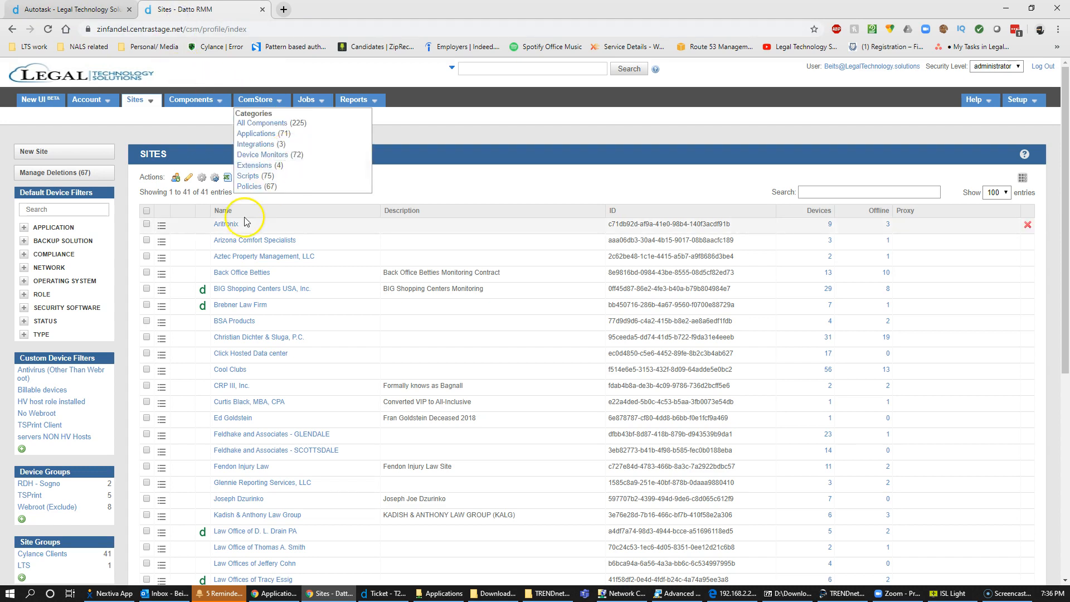
Open the Aritronix site's full device list and pick out the DESKTOP-2 hostname and last user.
click(225, 225)
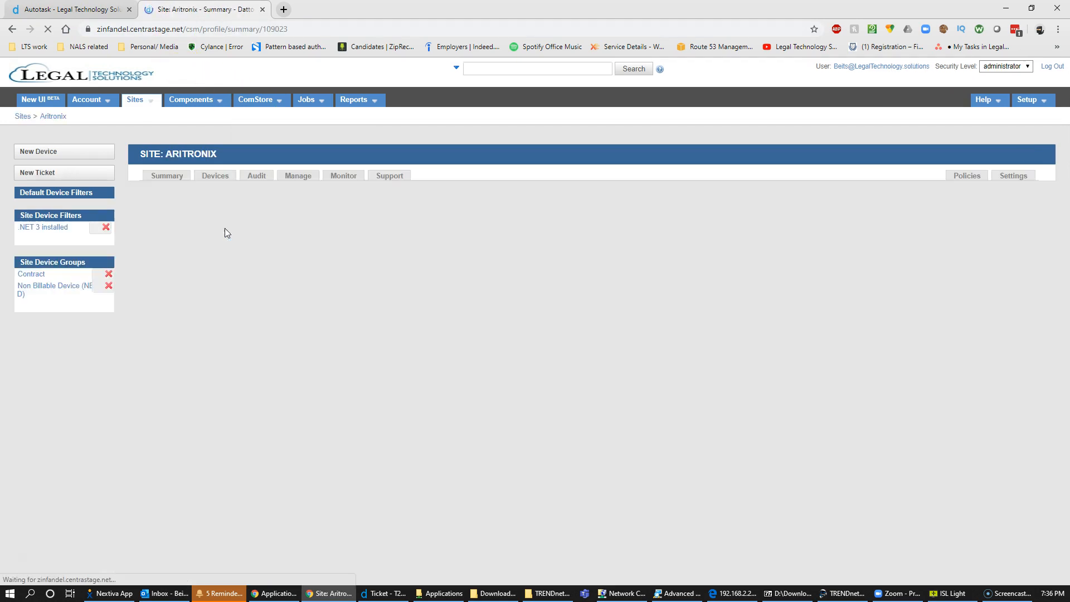
click(230, 209)
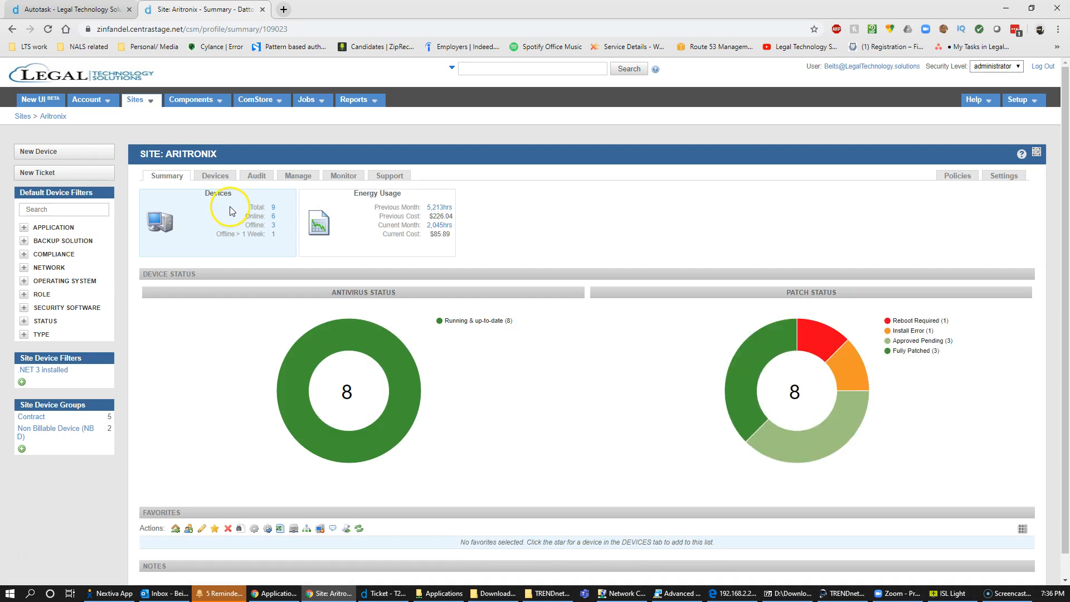
click(220, 182)
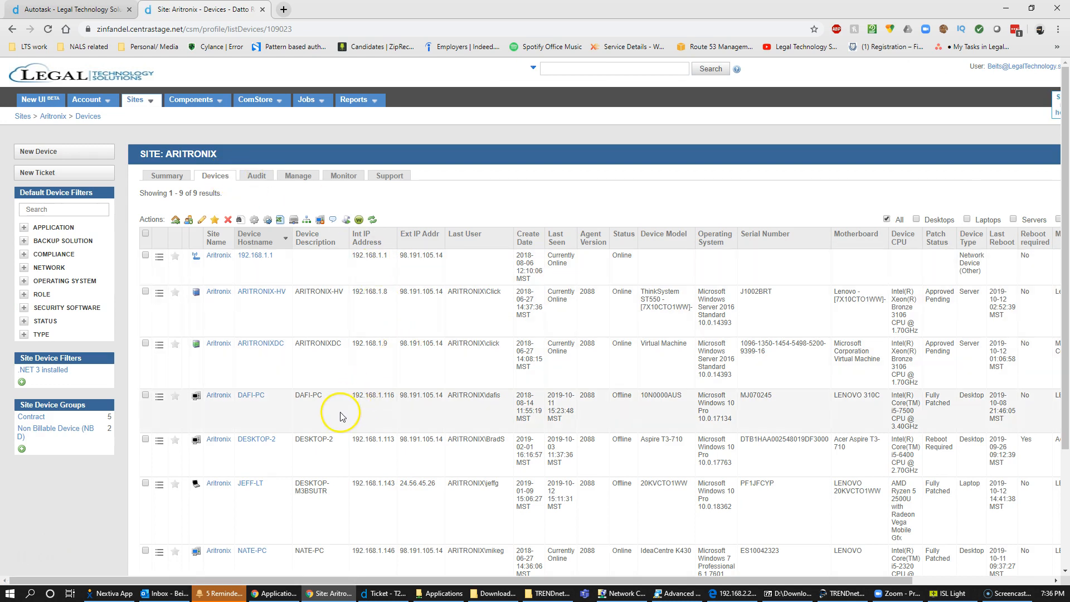
double_click(254, 444)
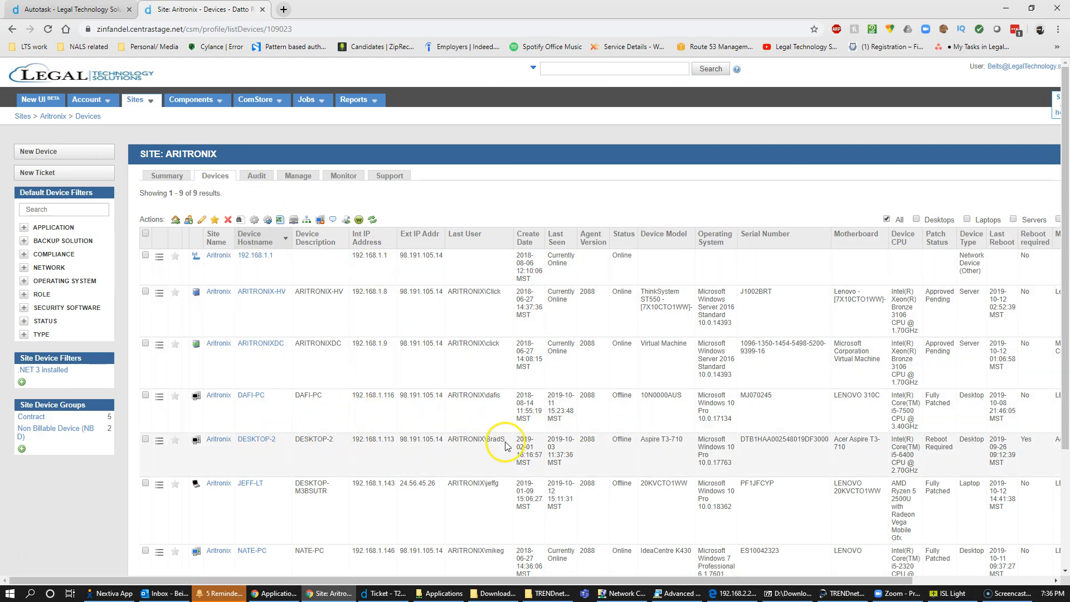
double_click(496, 440)
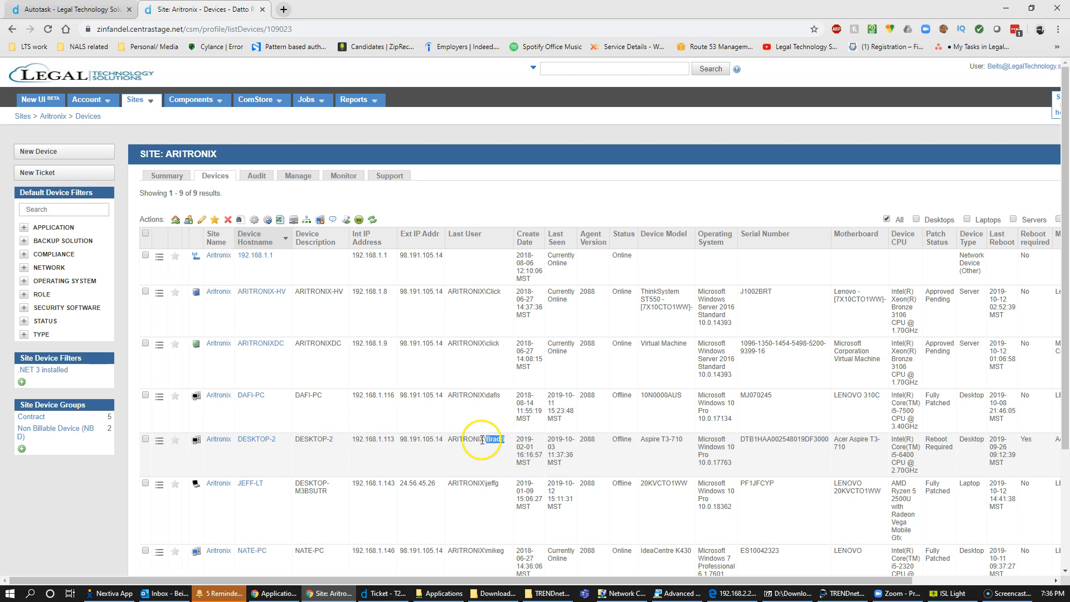
double_click(493, 440)
Delete DESKTOP-2 from Aritronix, confirming with 1, leaving 8 devices listed.
click(146, 439)
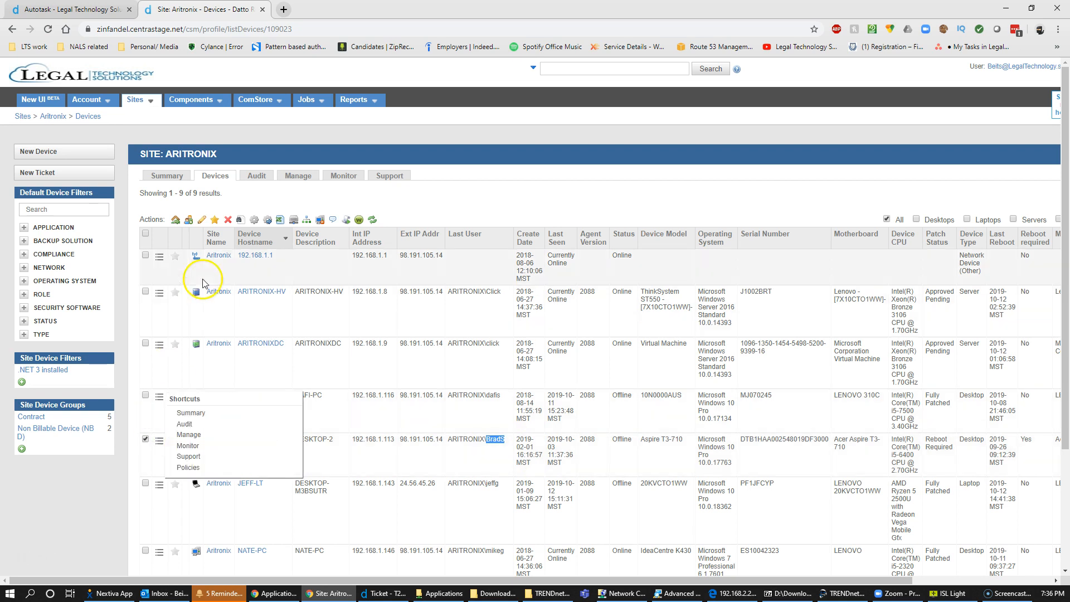
click(226, 221)
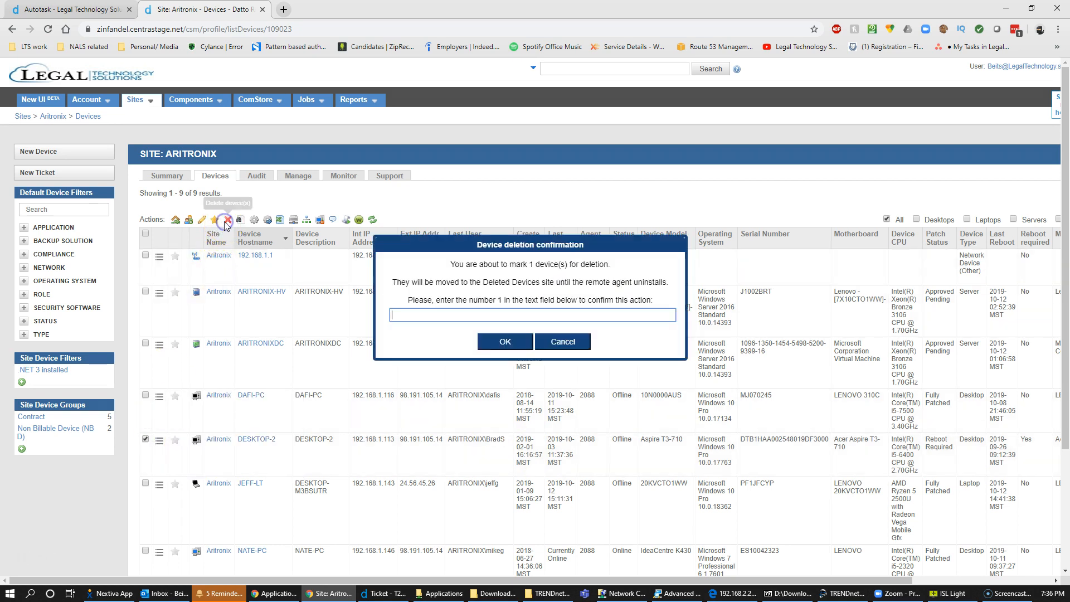
click(480, 314)
text(1)
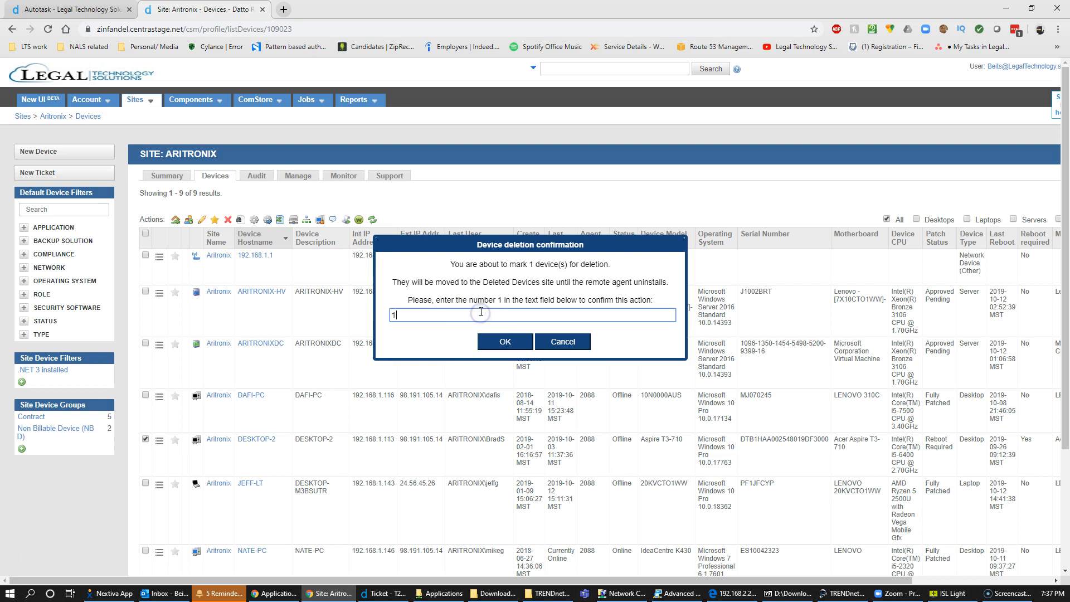
click(503, 341)
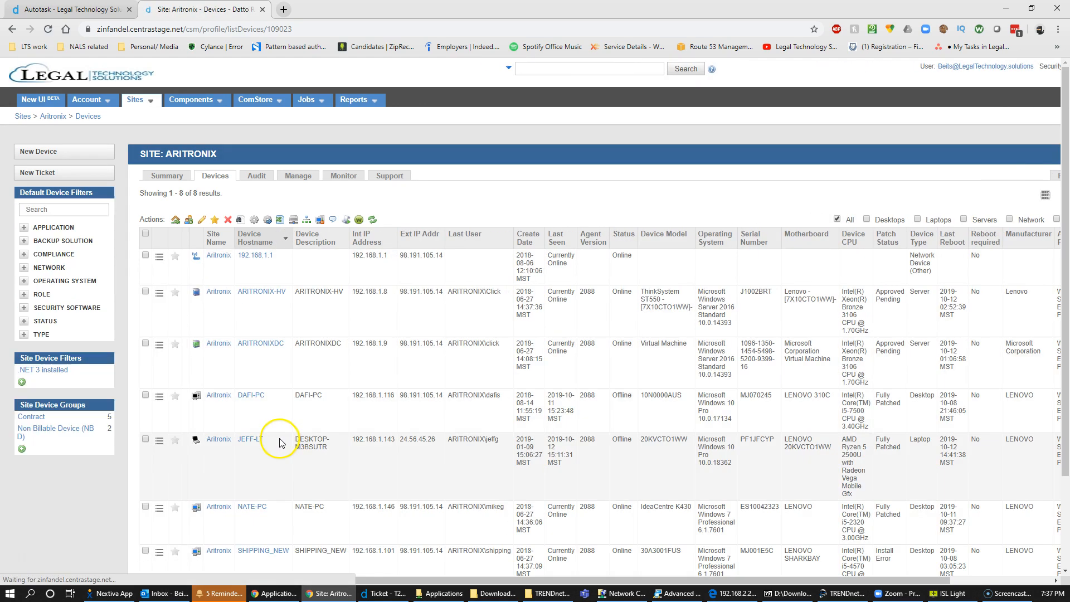
scroll(278, 440, down, 2)
scroll(276, 440, up, 1)
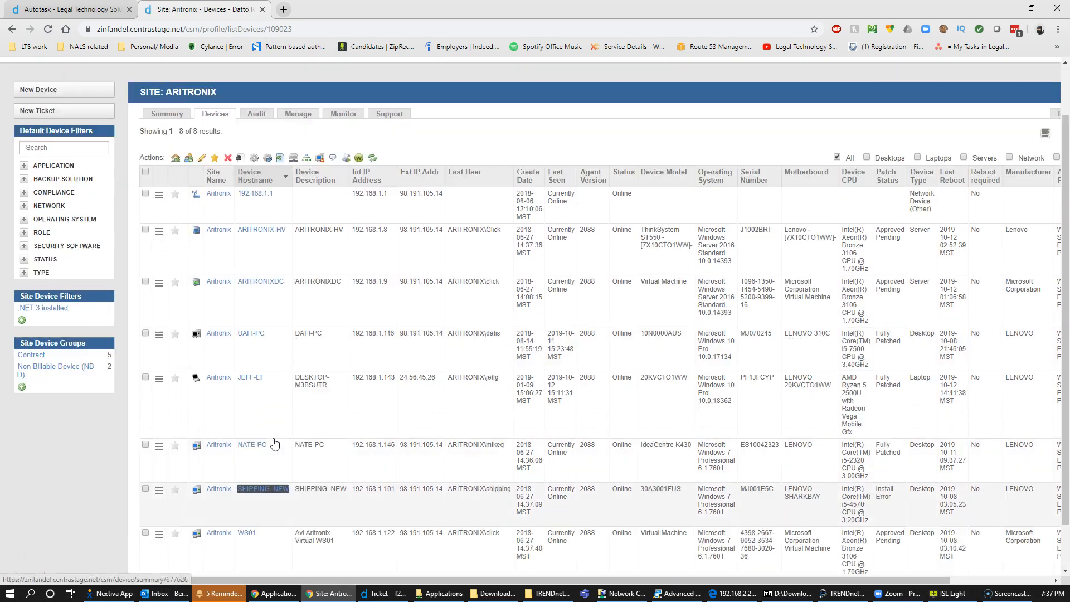
scroll(275, 443, up, 1)
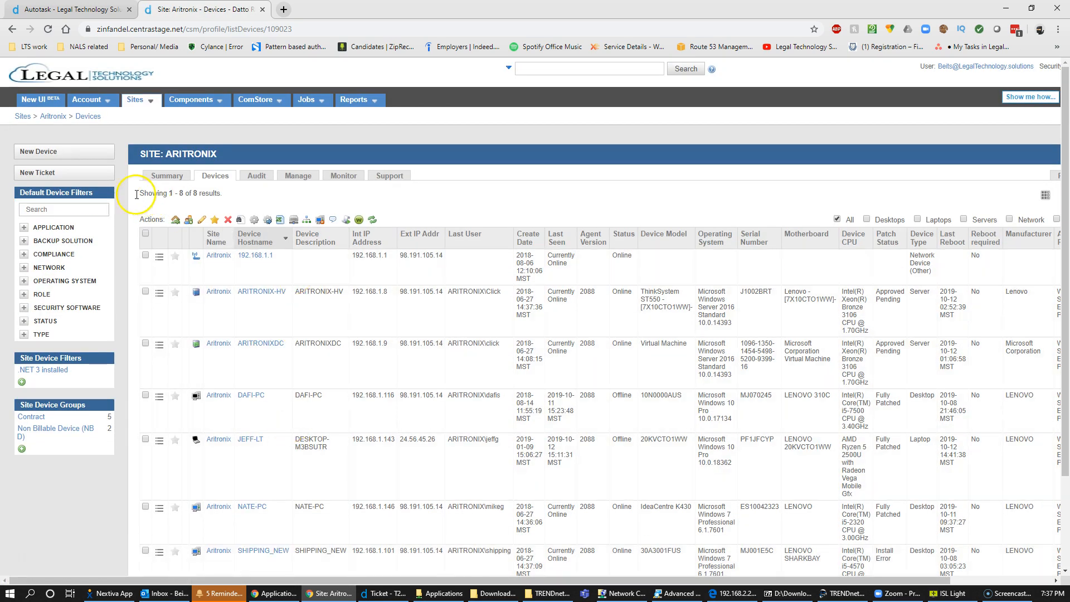
Copy the Windows Agent download link from Aritronix's New Device options.
click(47, 158)
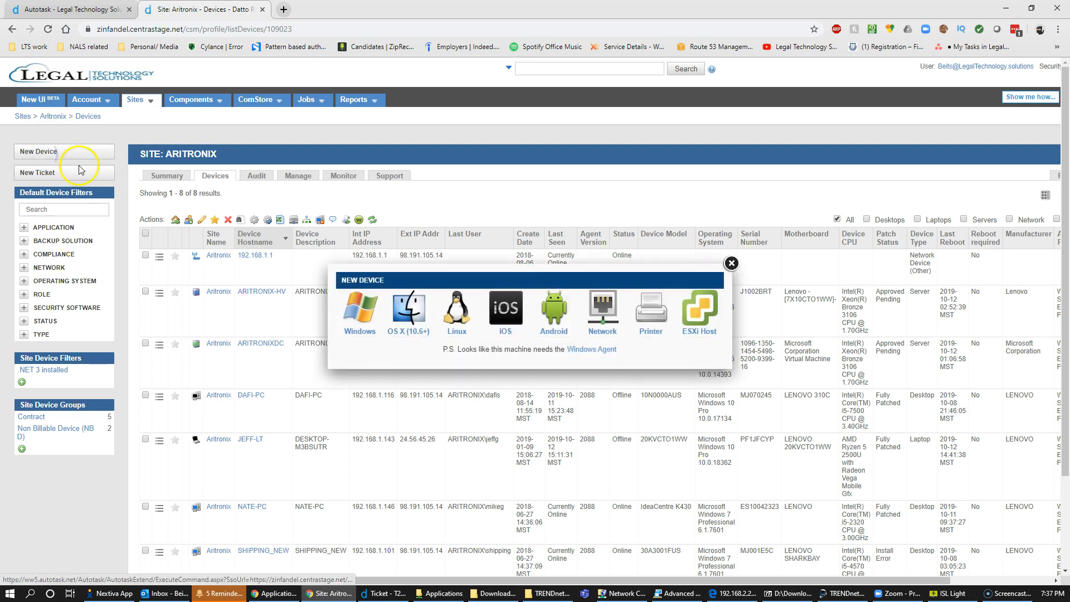
right_click(582, 353)
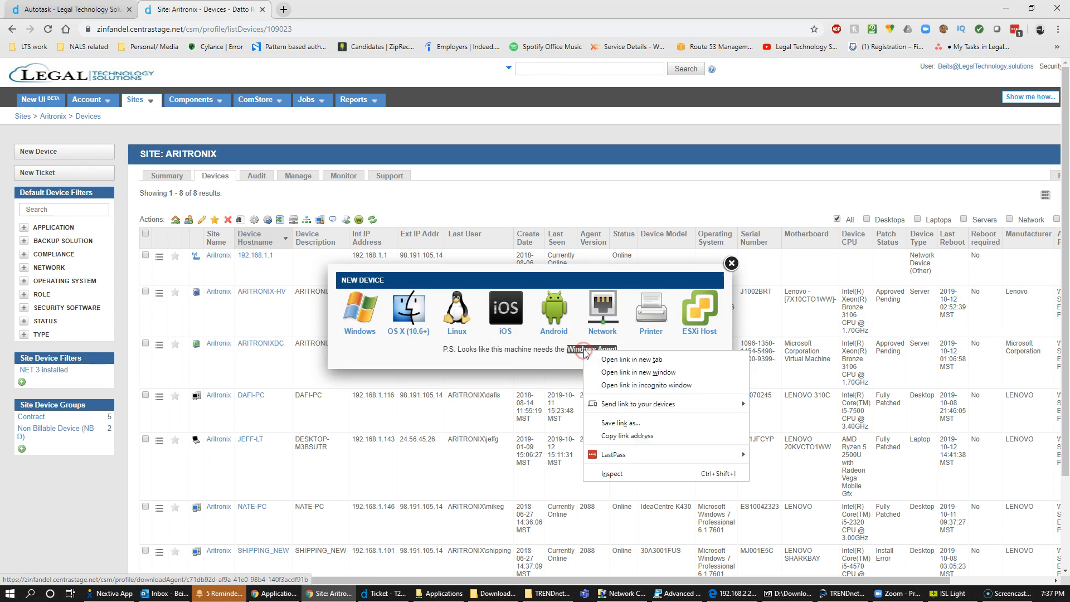
click(627, 436)
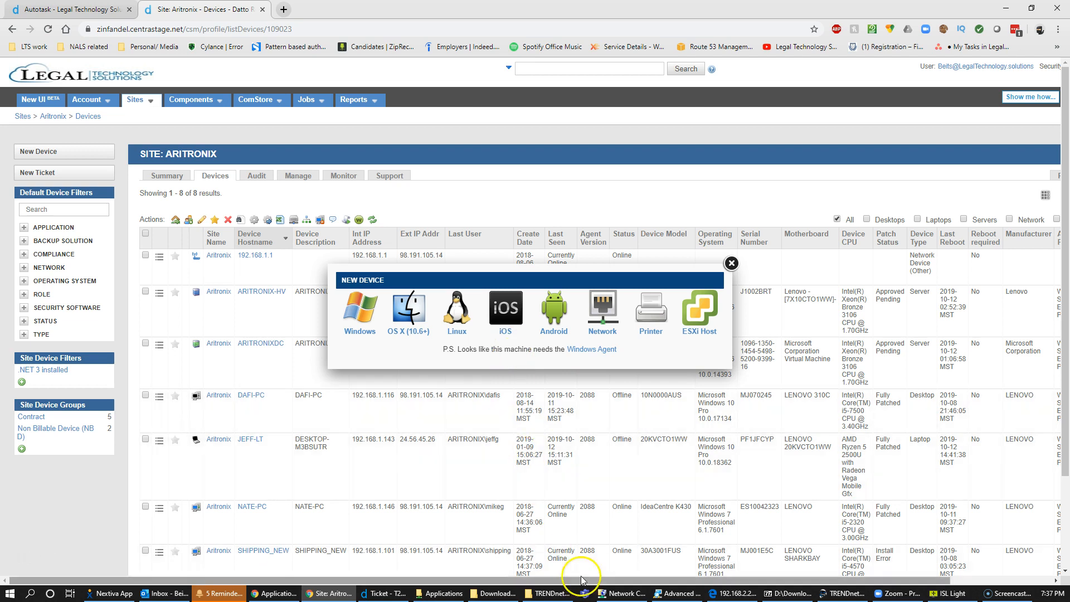
click(385, 593)
Accept the new-computer ticket.
click(468, 412)
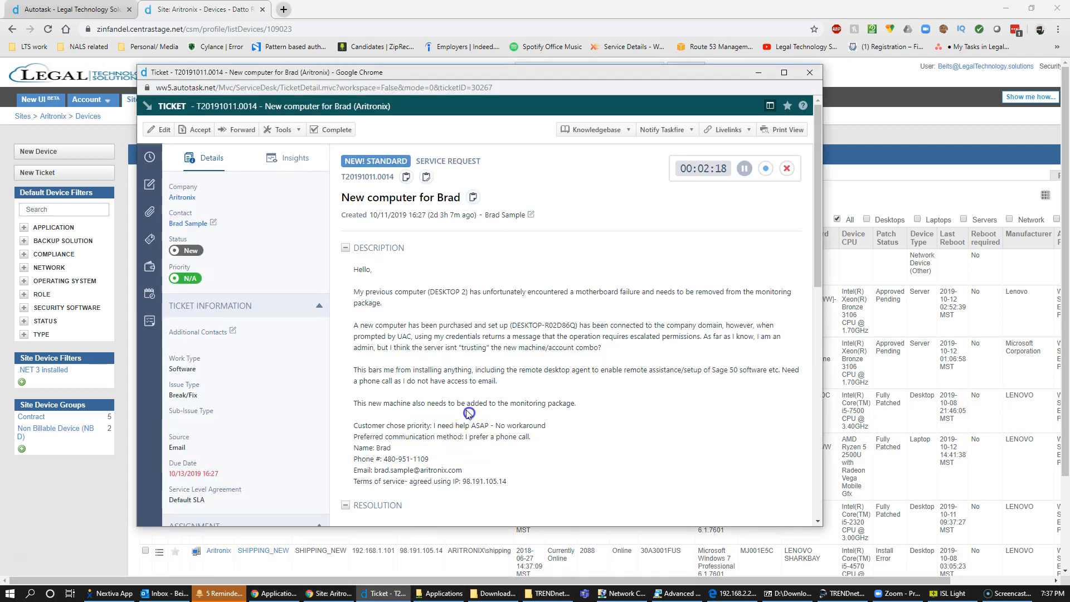
click(193, 131)
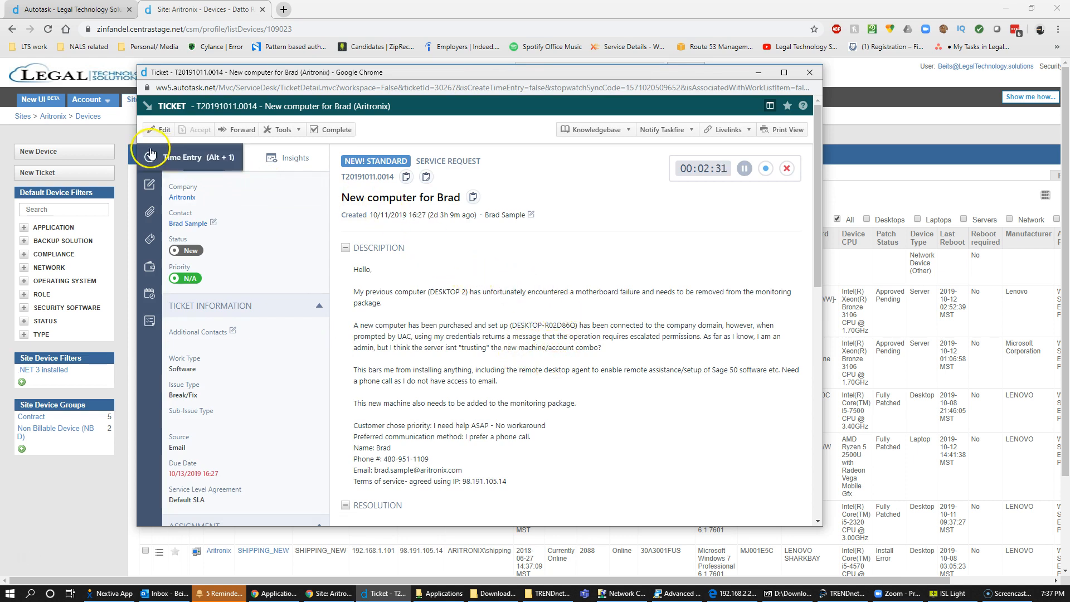
scroll(444, 318, down, 2)
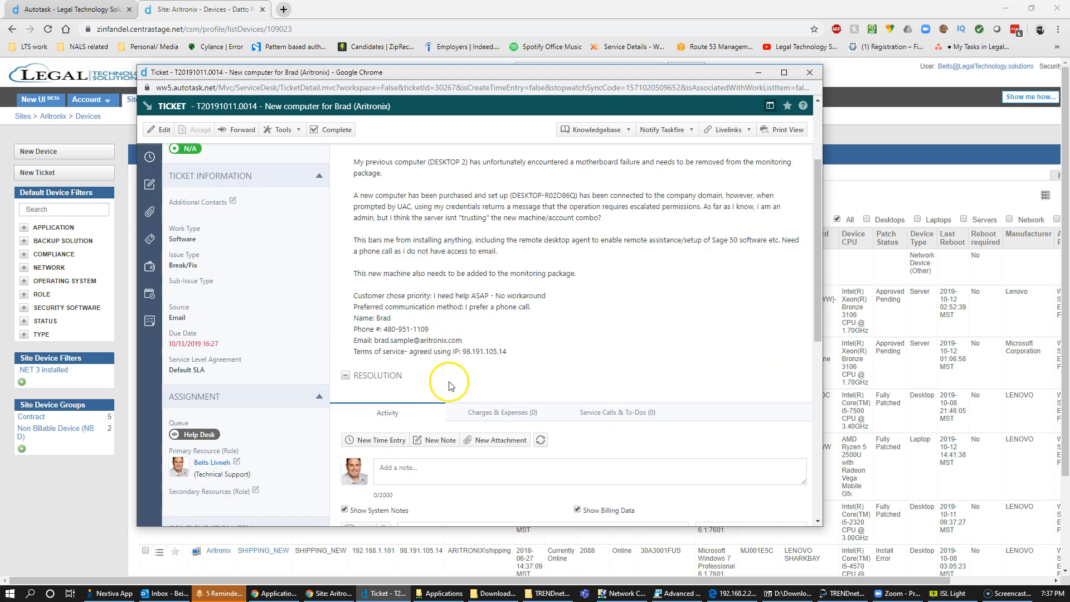
Begin a customer note: desktop2 removed from monitoring, rename the PC, run the pasted agent installer link.
click(438, 470)
text(H)
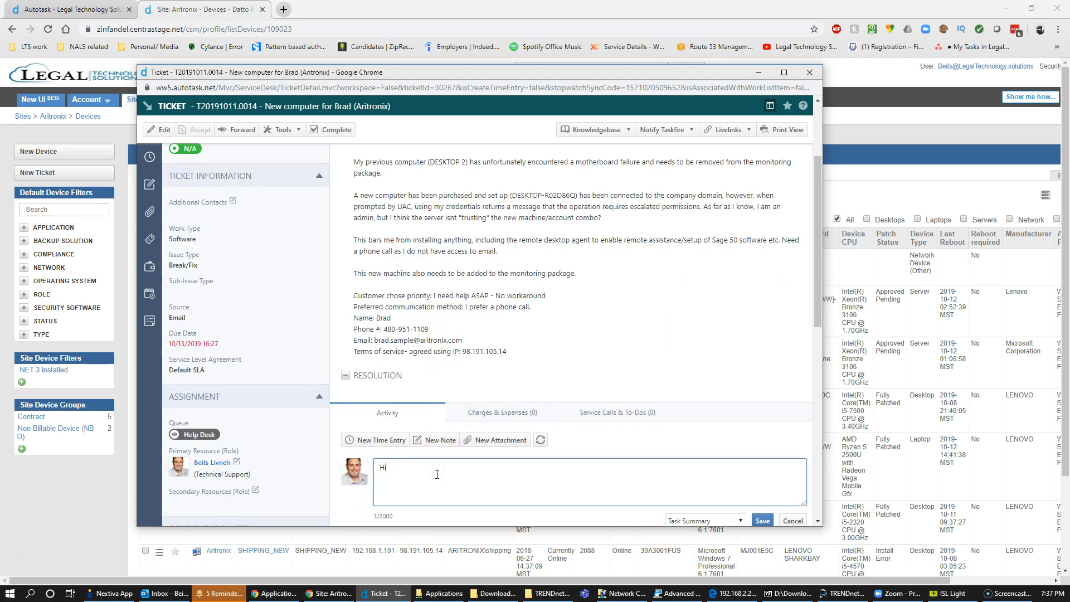
text(i Brad,)
key(Return)
text(I removed "desktop2" from the monitoring plan.)
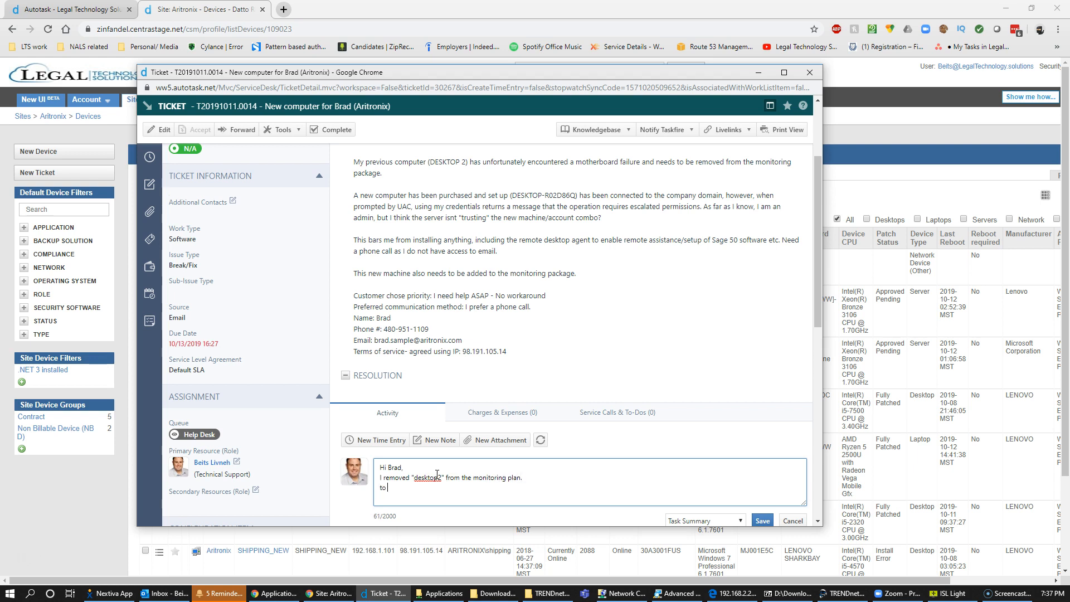
text(e remove any existing 3rd party AV software, and reboot your computer.)
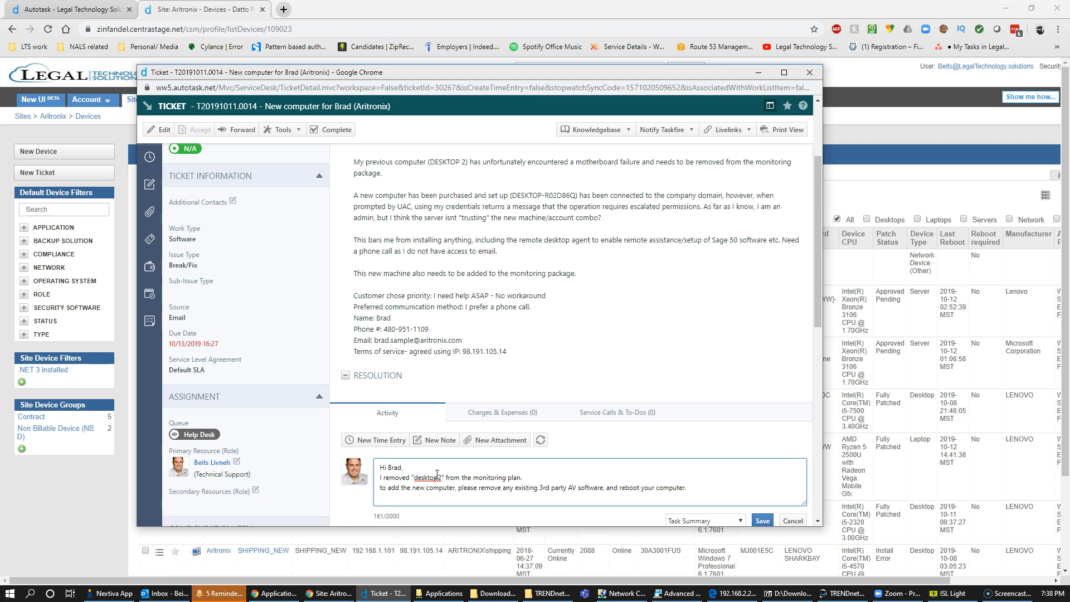
text(rename your )
text(computer)
text( to have a frien)
text(dly name. )
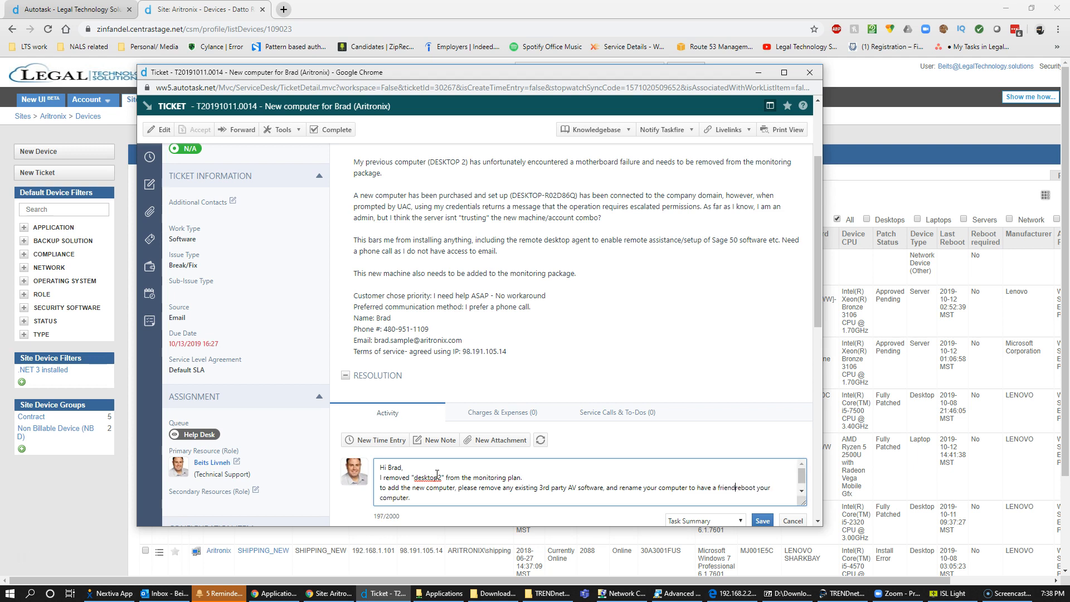
text(for example- Aritoron)
key(BackSpace)
key(BackSpace)
key(BackSpace)
key(BackSpace)
text(ronix-Brad ...)
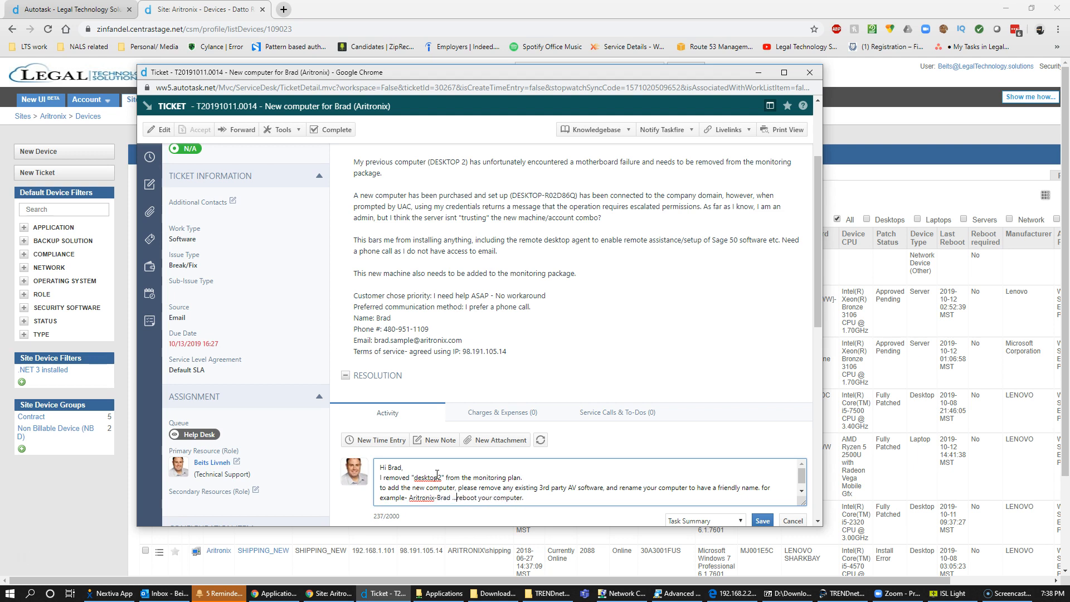
key(Return)
text(R)
key(Delete)
key(End)
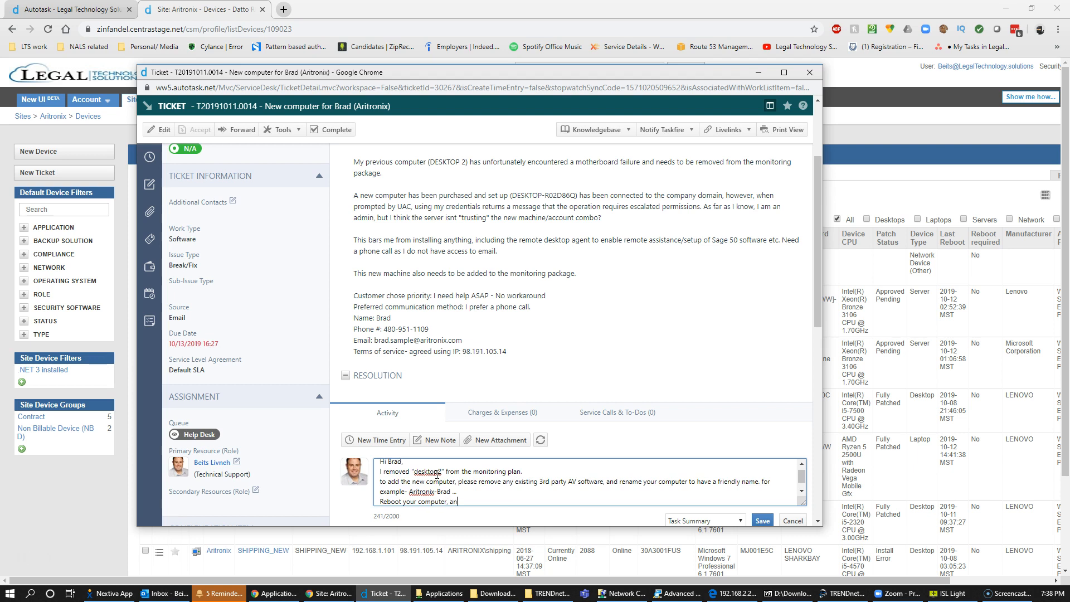
text(, and run this installer/ EXE file:)
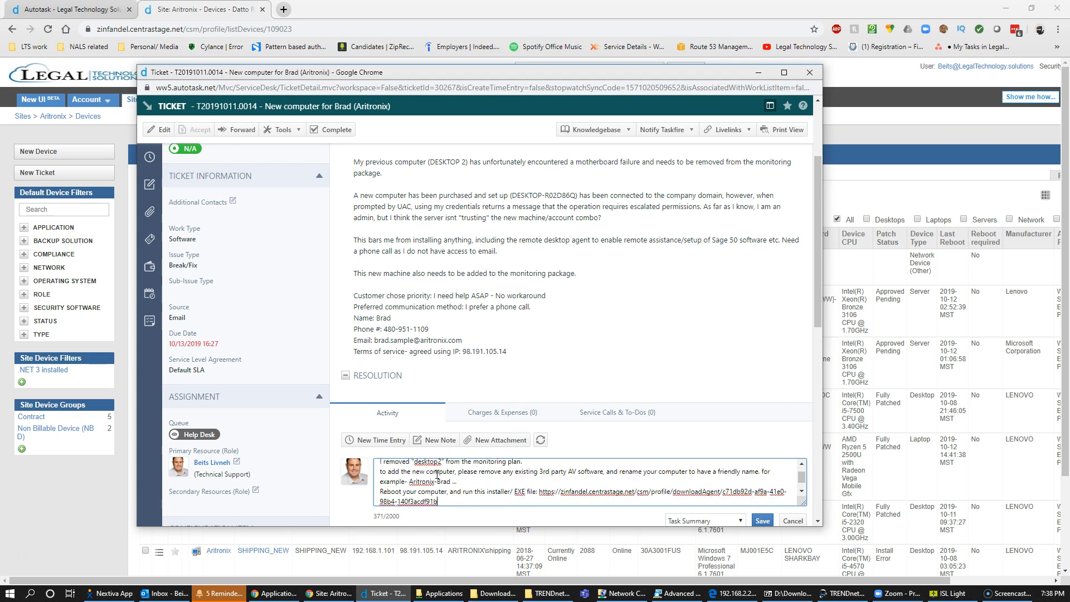
key(Return)
Add that the installer sets up agent and antivirus, offer further help, and sign off.
text(The install is a sil)
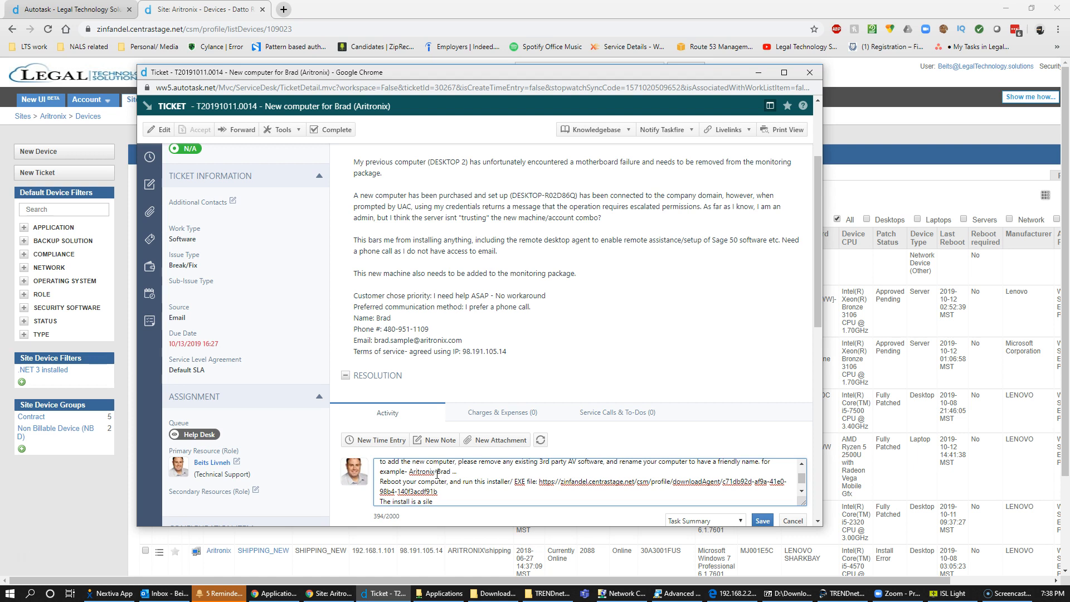
text(e one, and will install both the monitoring agent)
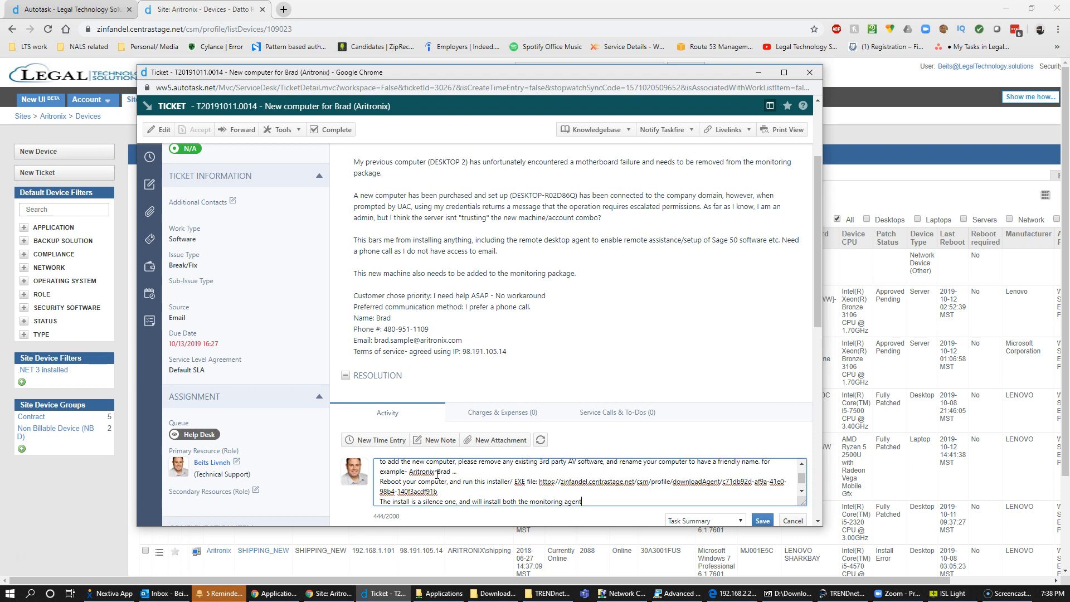
text(nd the AV software.)
key(Return)
text(If you need further)
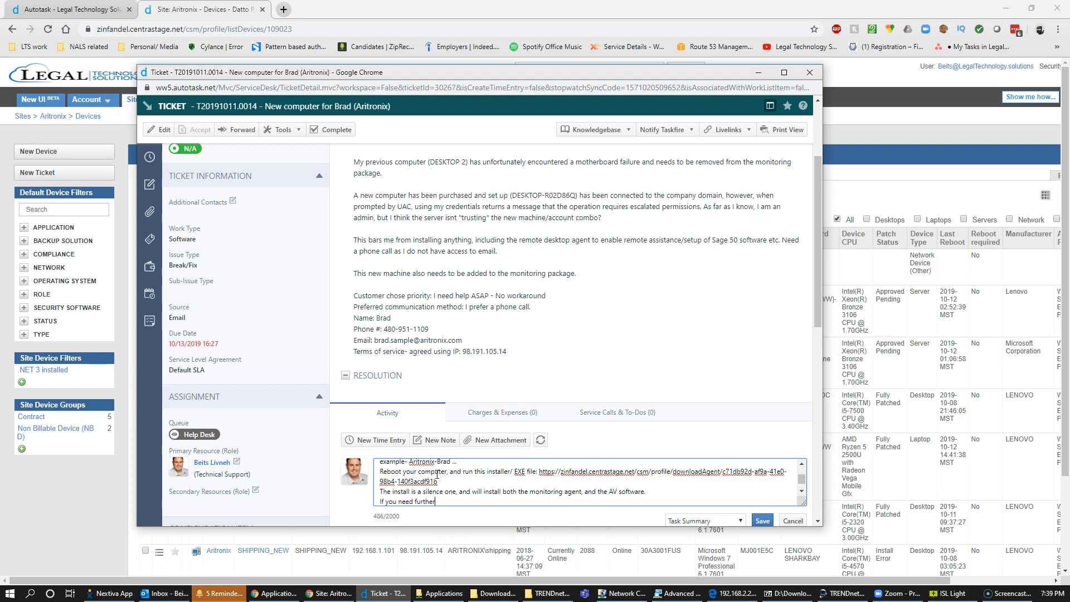
text( help, please let us know.)
key(Return)
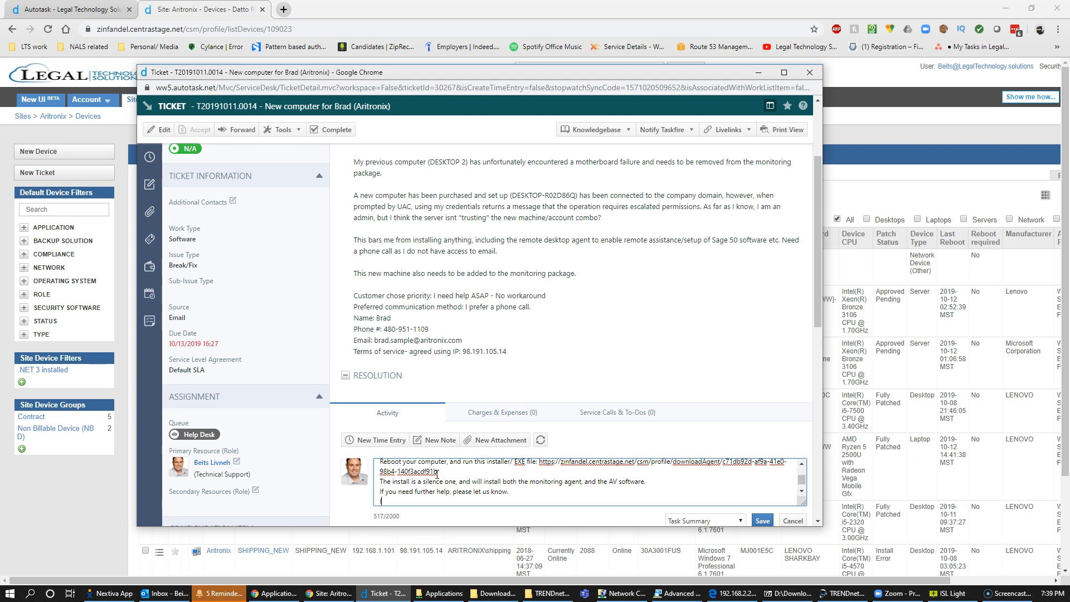
text(If we don't her back from)
key(BackSpace)
text(ack from you , we'll assume we can close the ticket.)
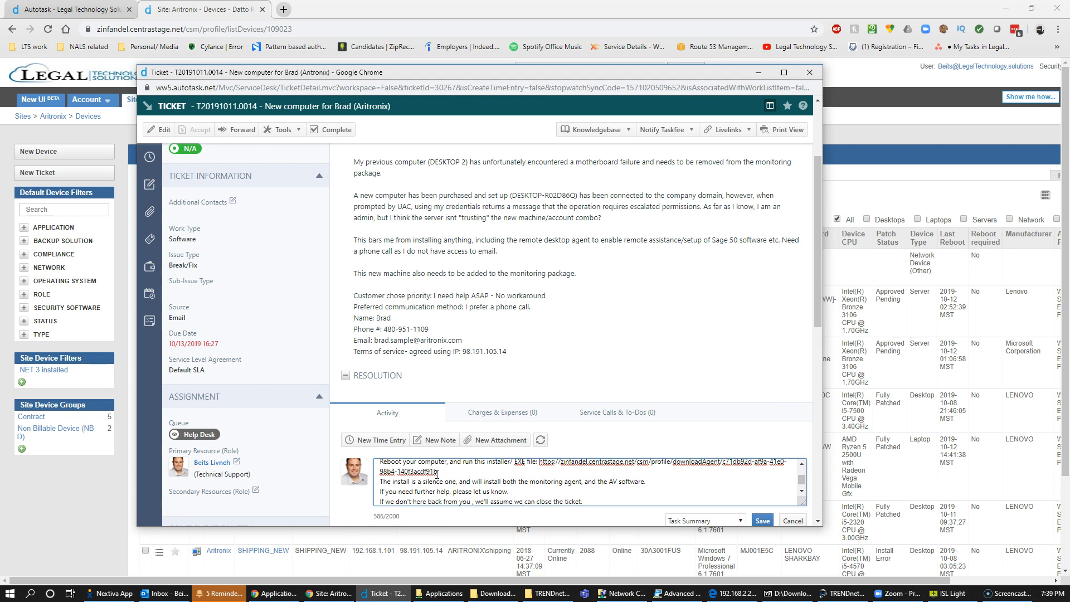
key(Return)
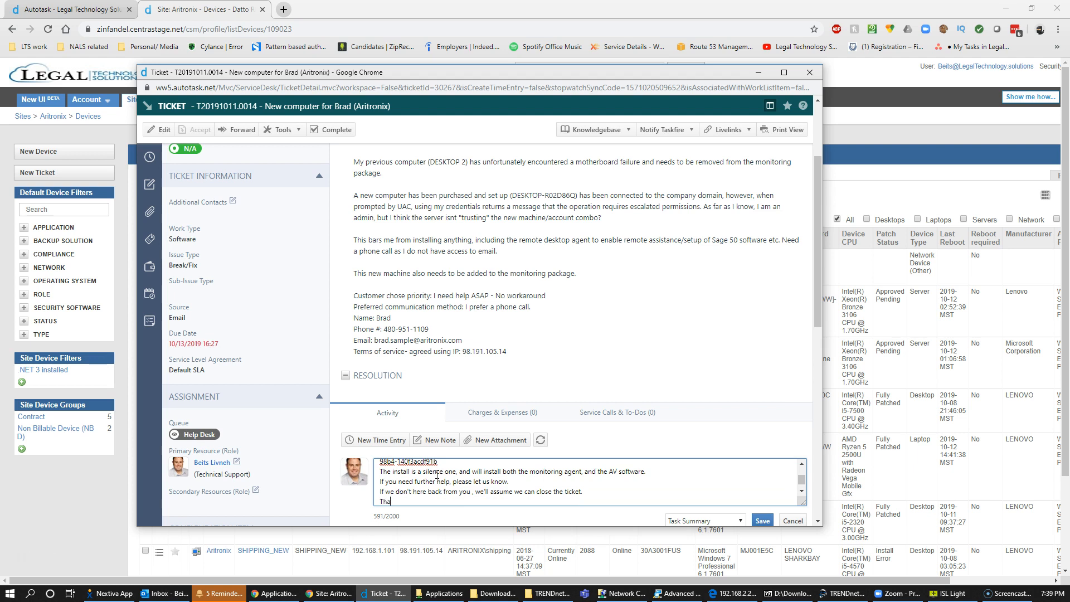
text(nk you!)
key(Return)
text(Beits)
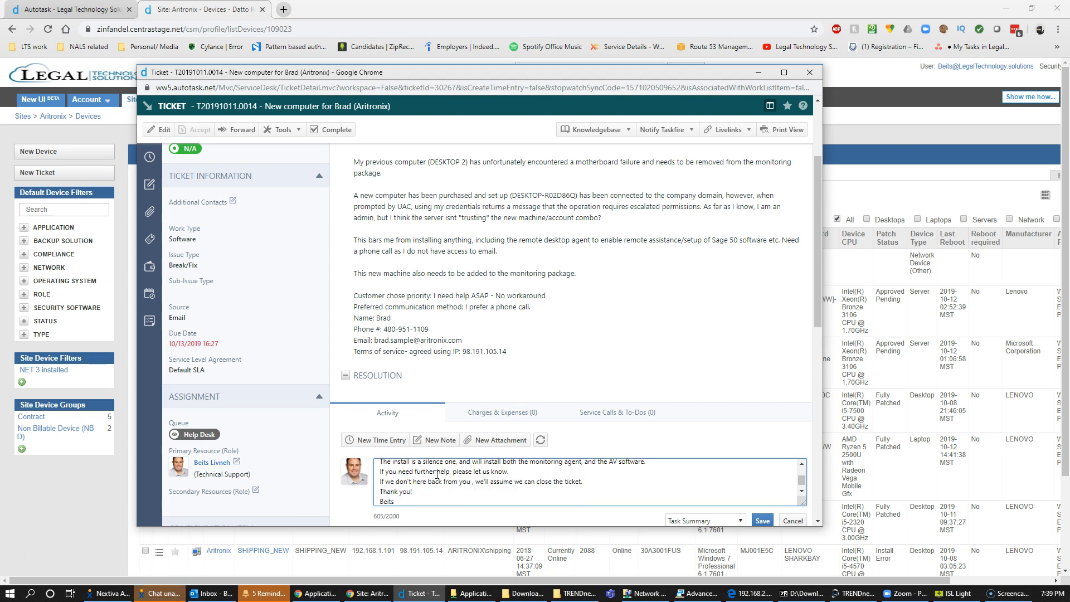
Replace the closing lines with a request to report back once the steps are completed.
triple_click(437, 474)
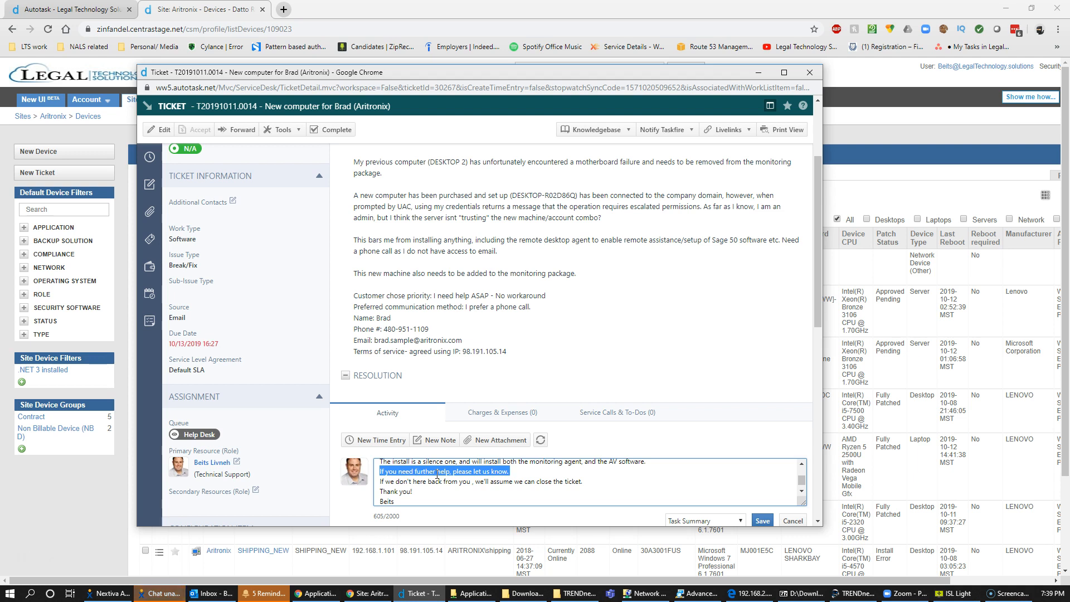
triple_click(437, 479)
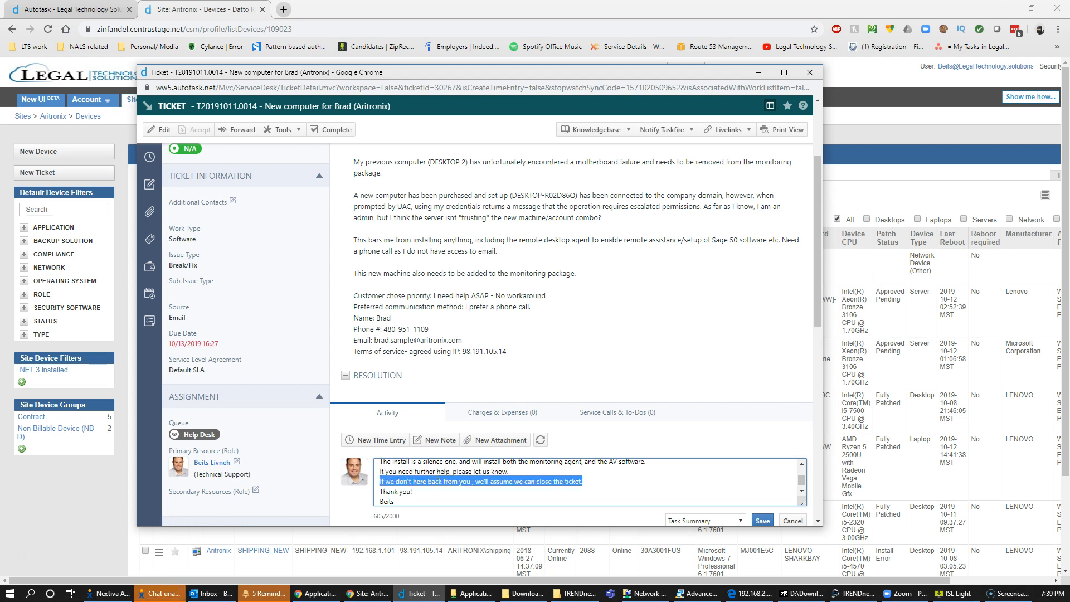
text(Please update us when you completed the a)
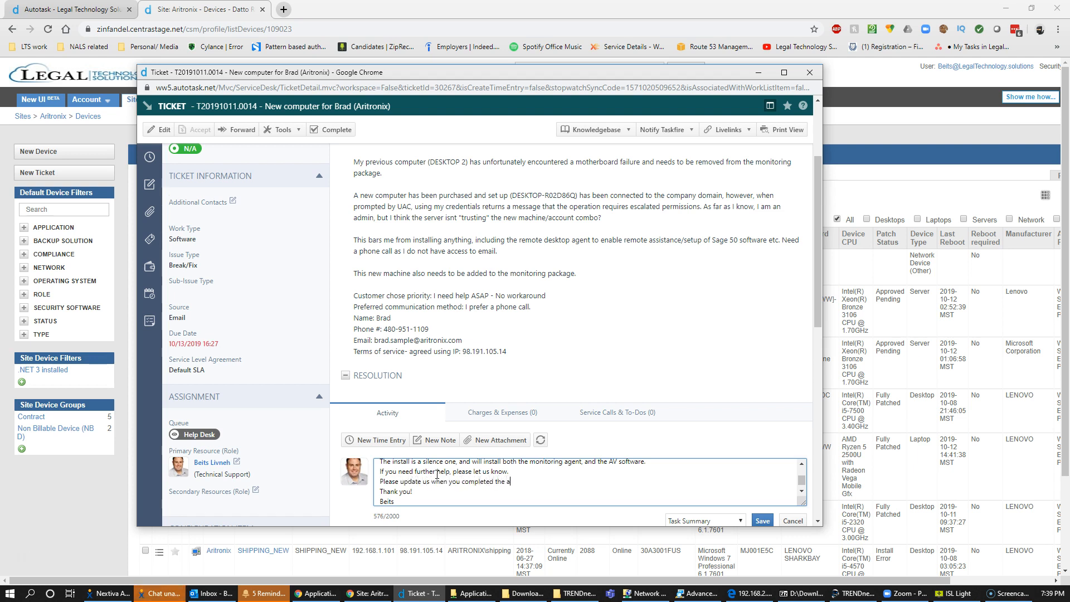
text(bove steps, adn we')
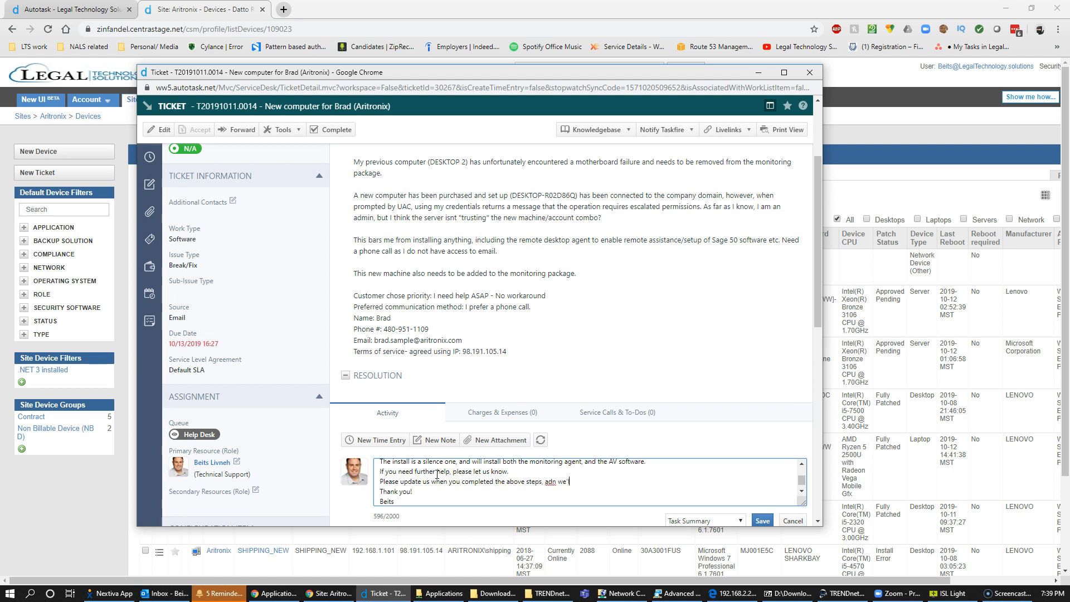
key(BackSpace)
key(BackSpace)
key(BackSpace)
key(BackSpace)
key(BackSpace)
key(BackSpace)
text(nd we'll confirm it's showing on our end correctly.)
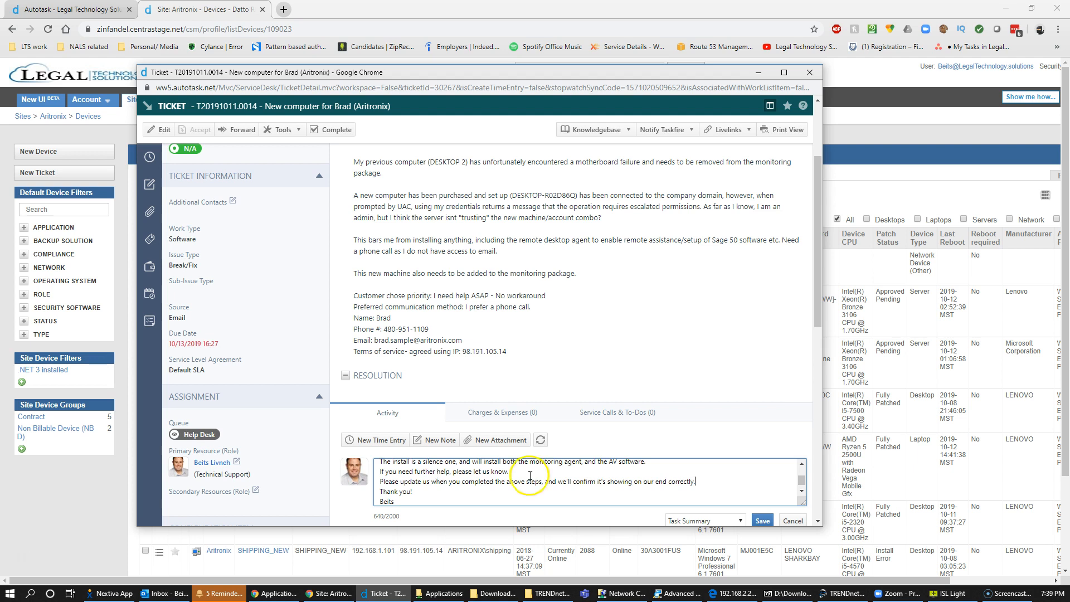
click(761, 521)
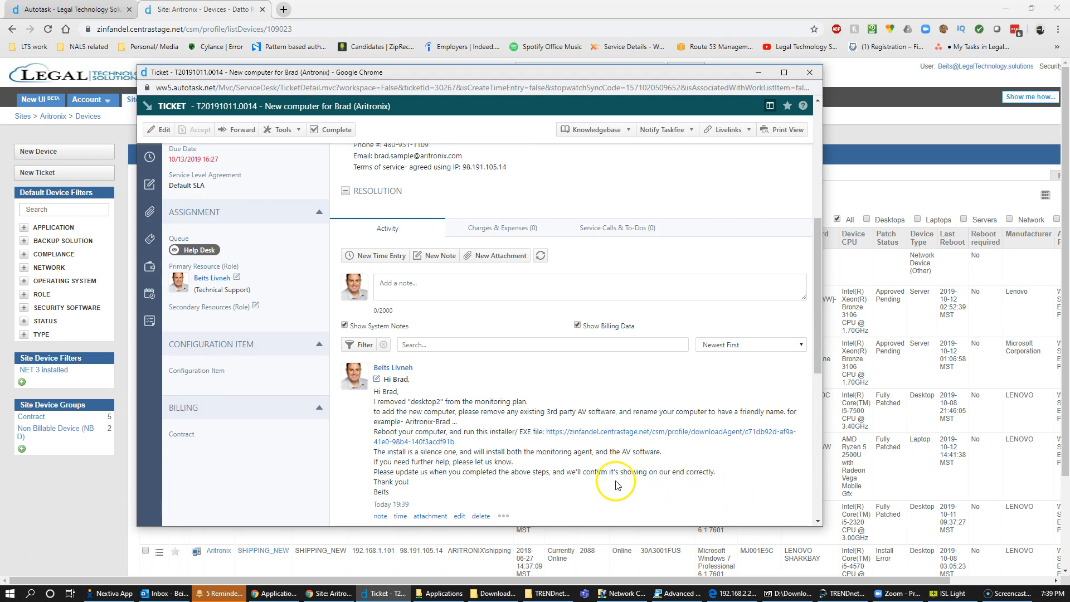
scroll(535, 468, up, 5)
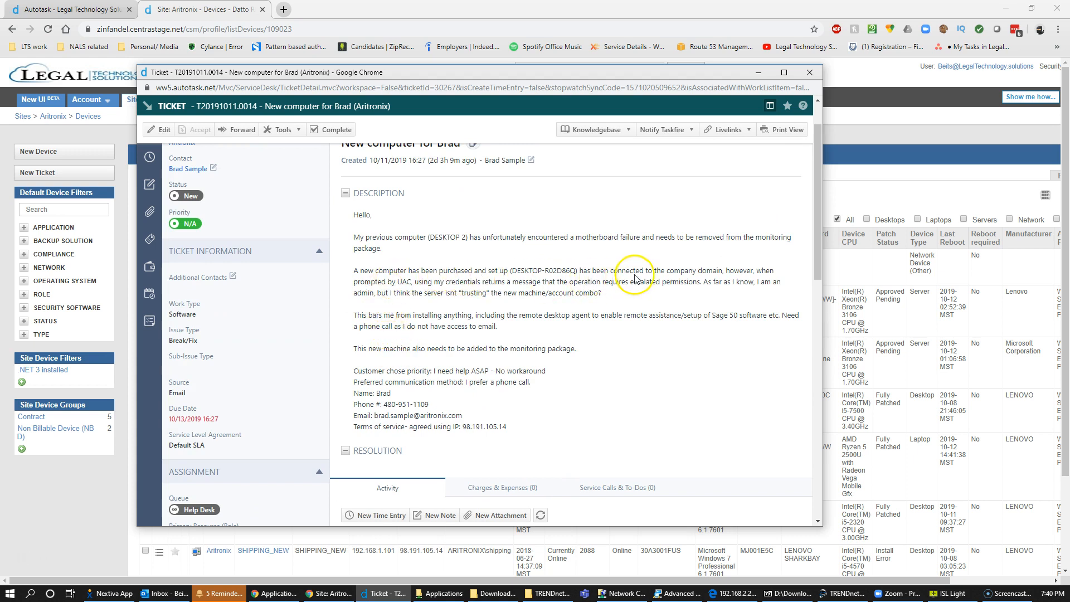
scroll(647, 306, down, 10)
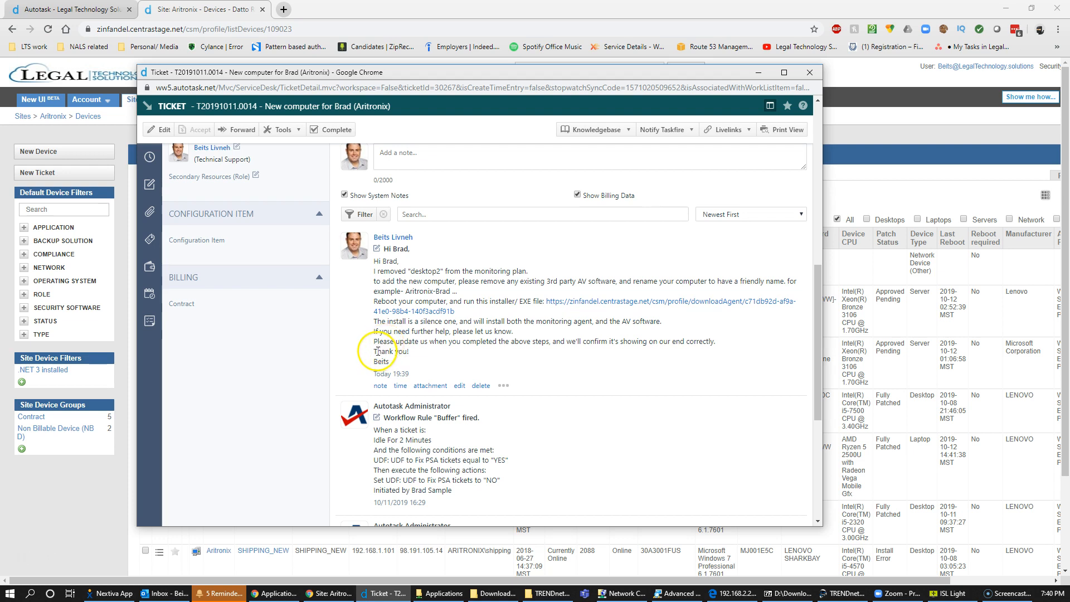
Write a note to the customer explaining the domain join follows renaming and automatic agent/AV install.
click(429, 159)
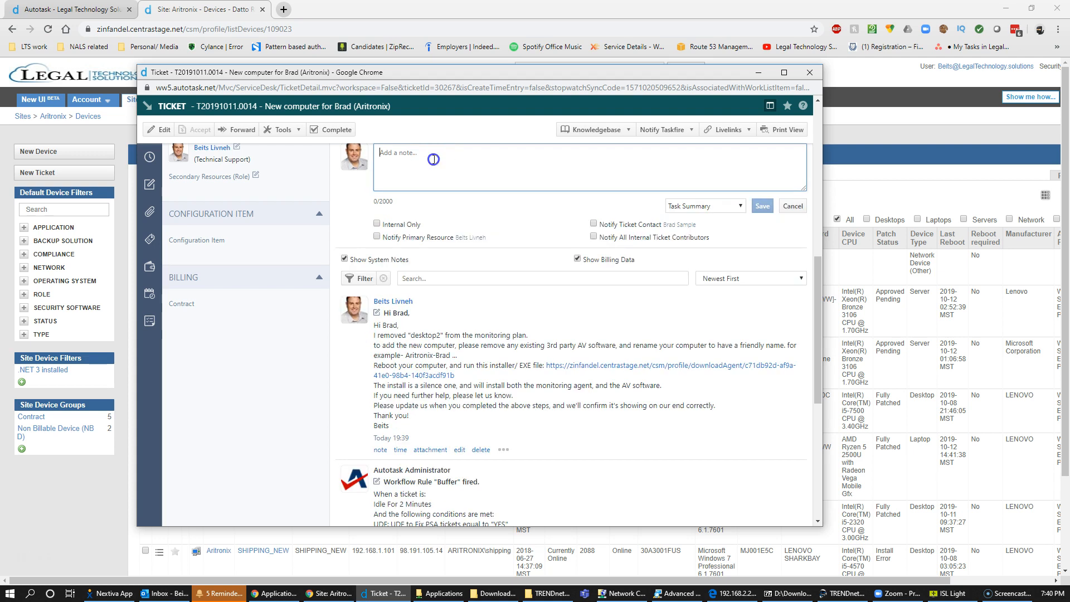
text(Hi again Brad)
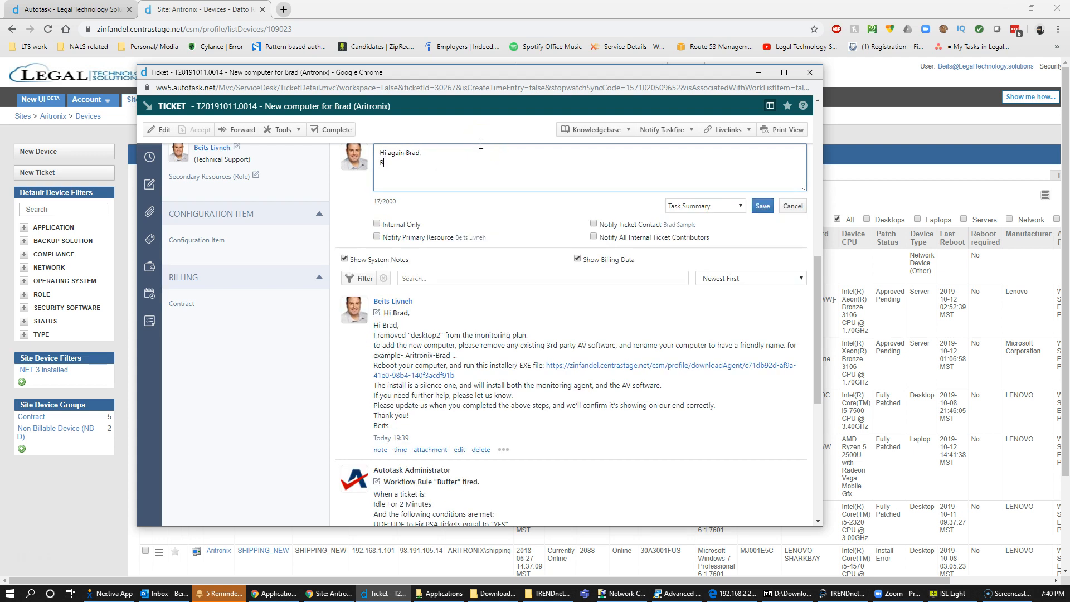
text(,)
key(Return)
text(Regarding adding your PC to the domain, we will do so af)
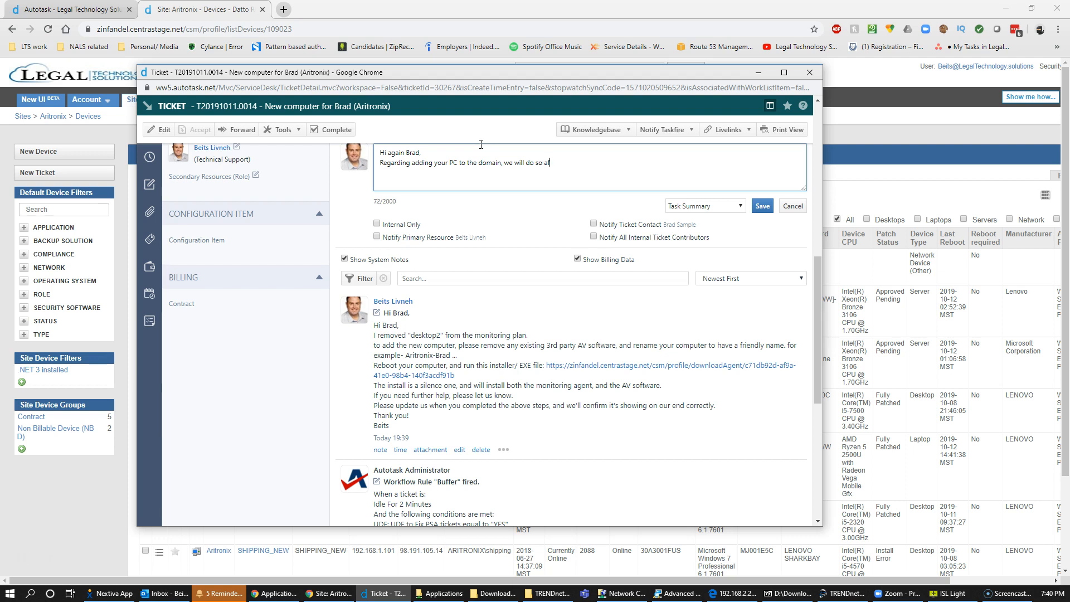
text(ter the compute)
text(r has been renamed, and you )
text(r you instaleld our)
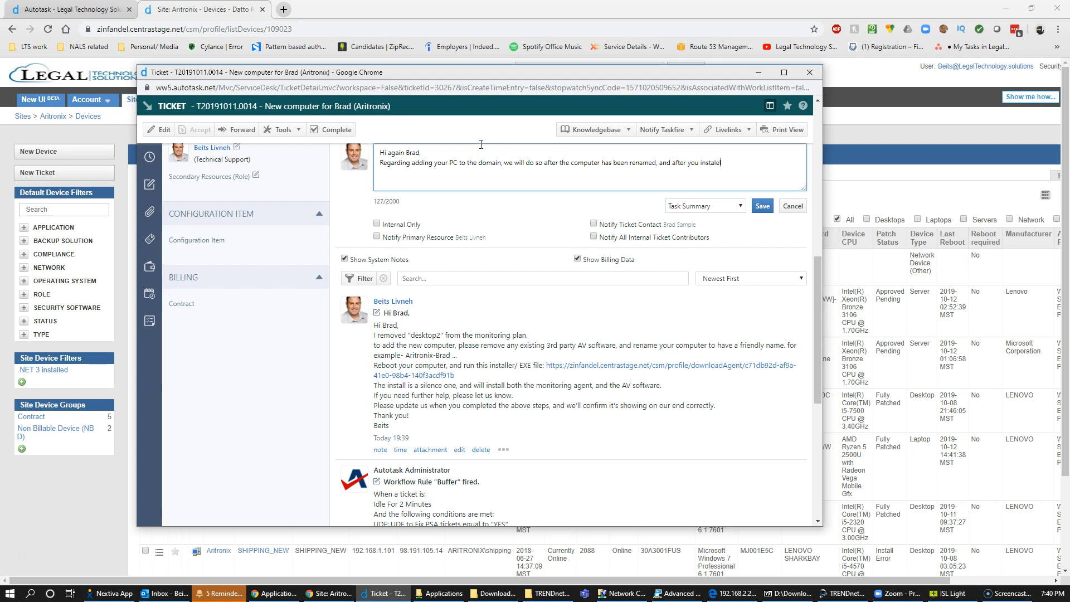
key(BackSpace)
key(BackSpace)
key(BackSpace)
key(BackSpace)
key(BackSpace)
key(BackSpace)
key(BackSpace)
key(BackSpace)
text(led the monitoring agent and AV will be installed automaitca)
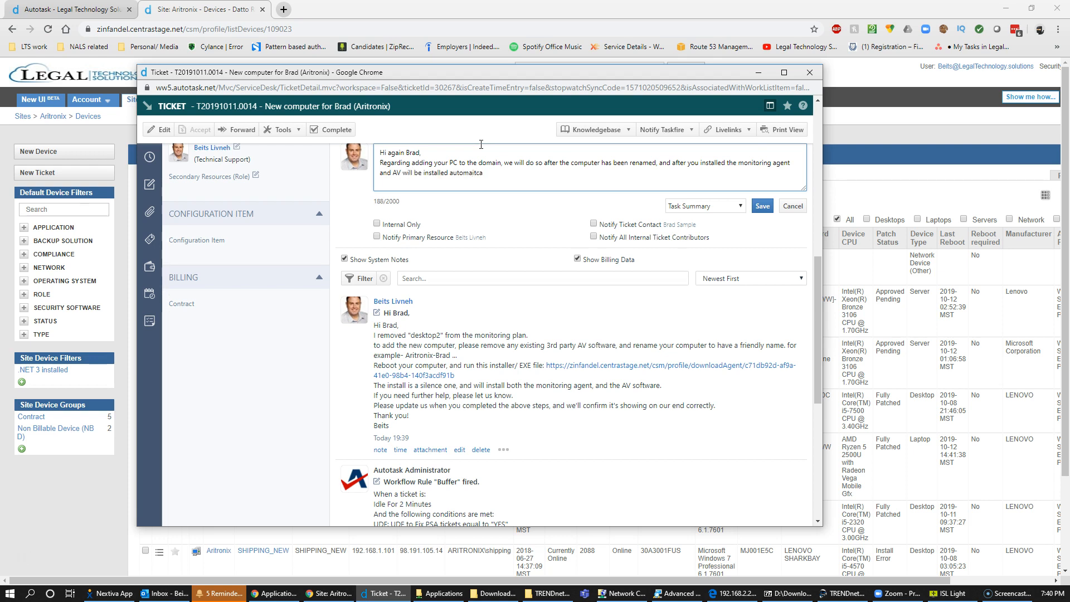
key(BackSpace)
key(BackSpace)
key(BackSpace)
key(BackSpace)
text(tically)
Add thanks, paste the agent download link again, and sign off with Thanks.
key(BackSpace)
key(BackSpace)
key(BackSpace)
key(BackSpace)
key(BackSpace)
key(BackSpace)
key(BackSpace)
text(nk agai)
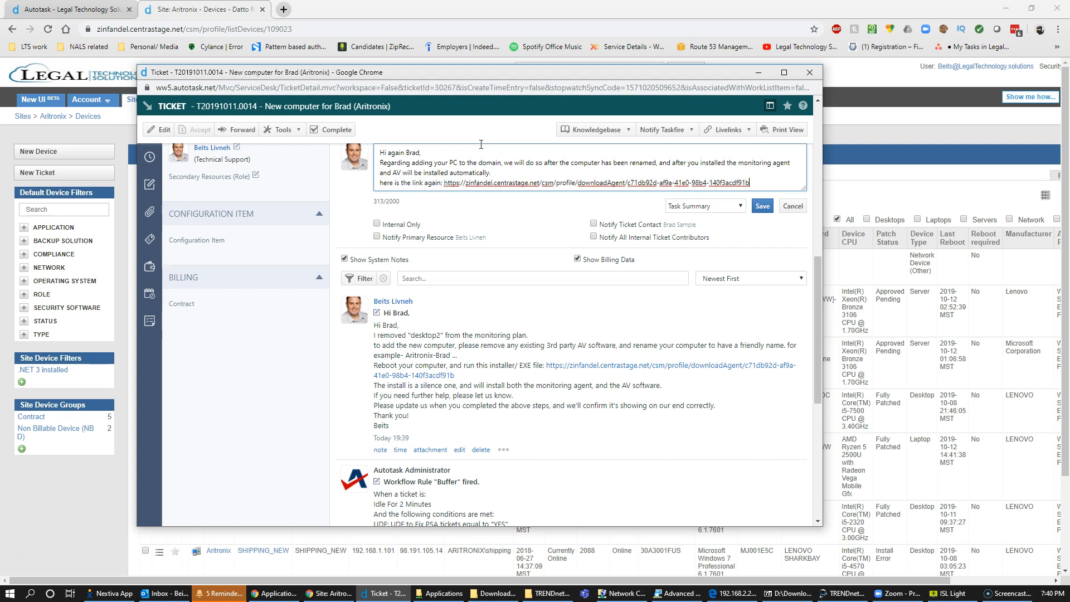
key(Return)
text(Thanks)
key(Return)
text(Beits)
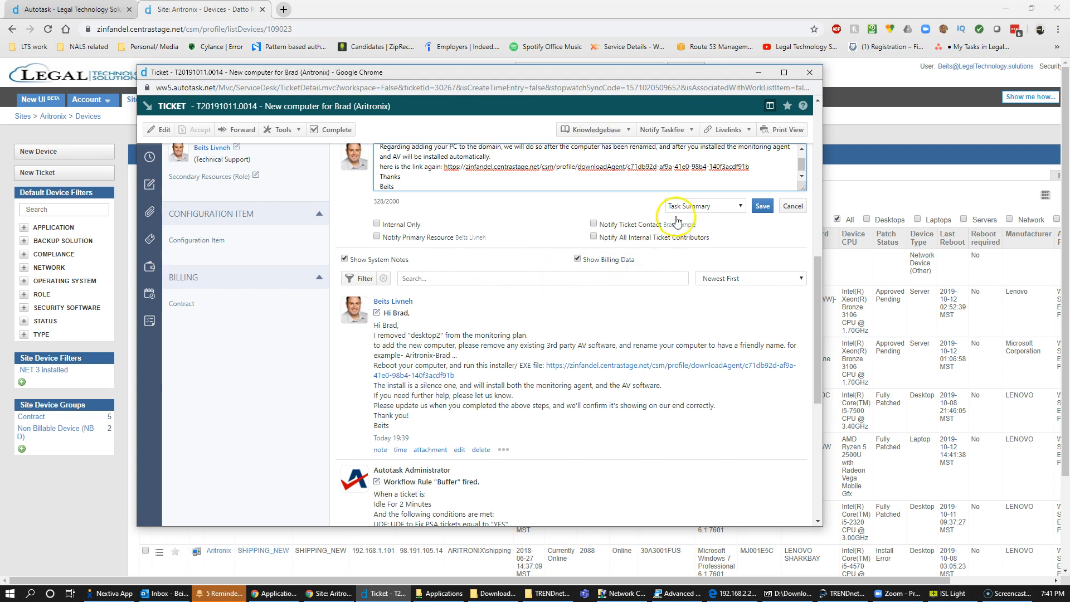
Save the follow-up note and start a new service call for the ticket.
click(762, 206)
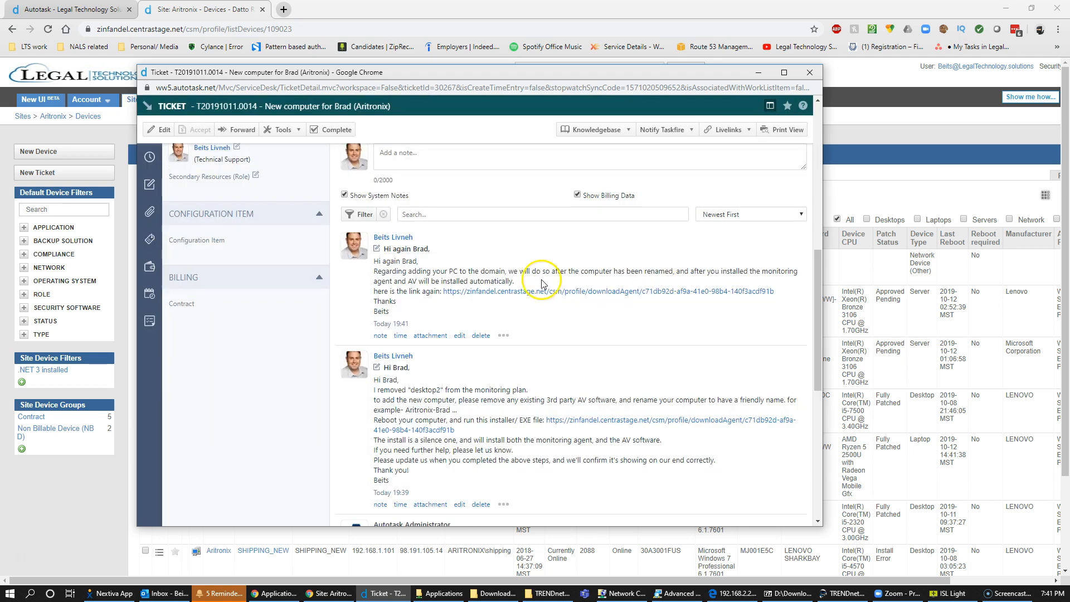
scroll(388, 288, up, 3)
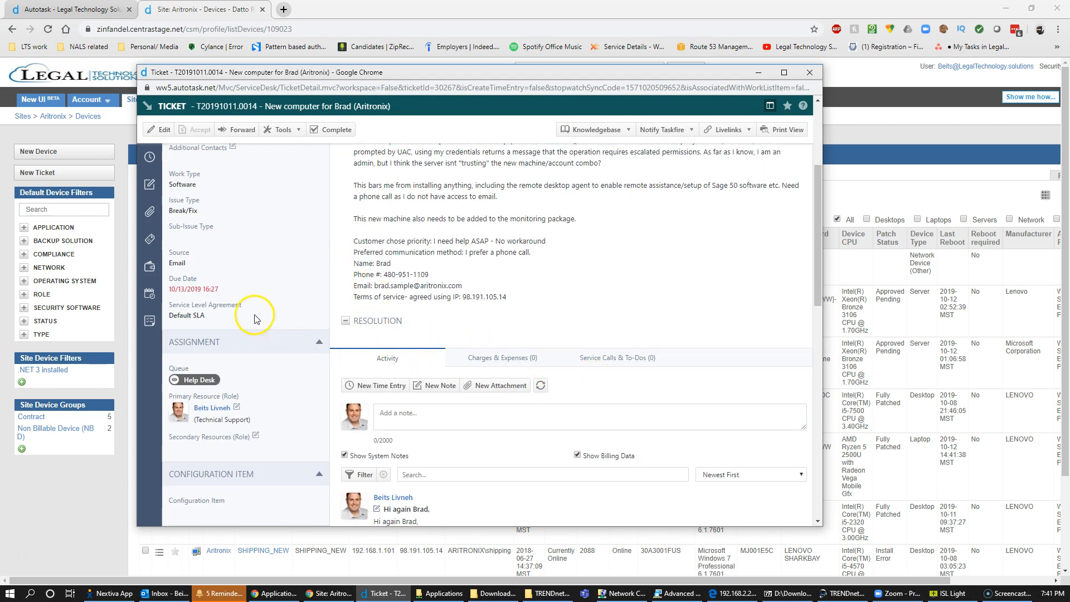
click(149, 295)
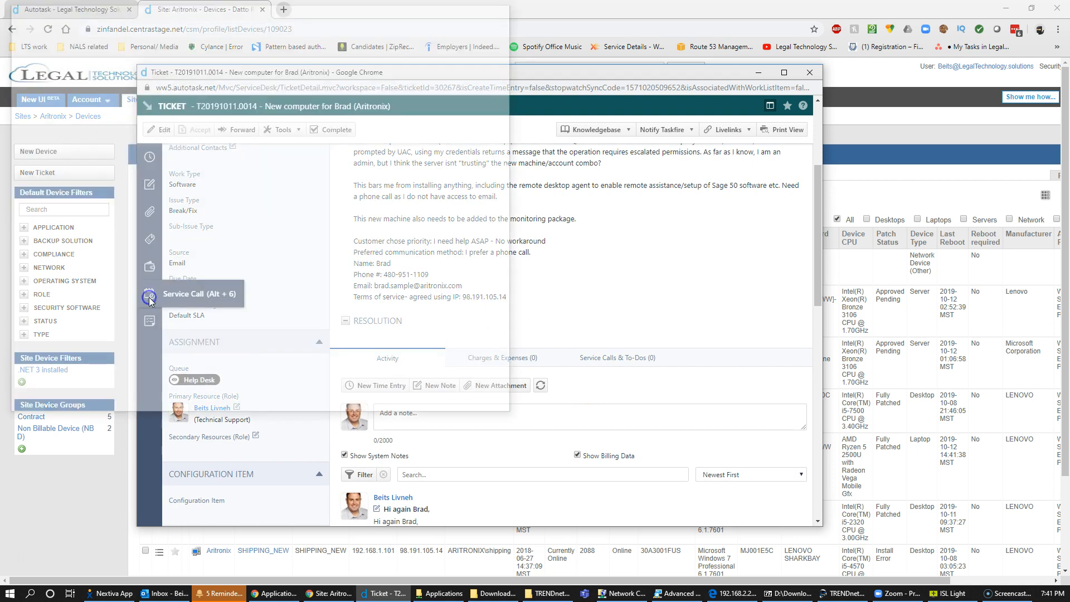
click(236, 240)
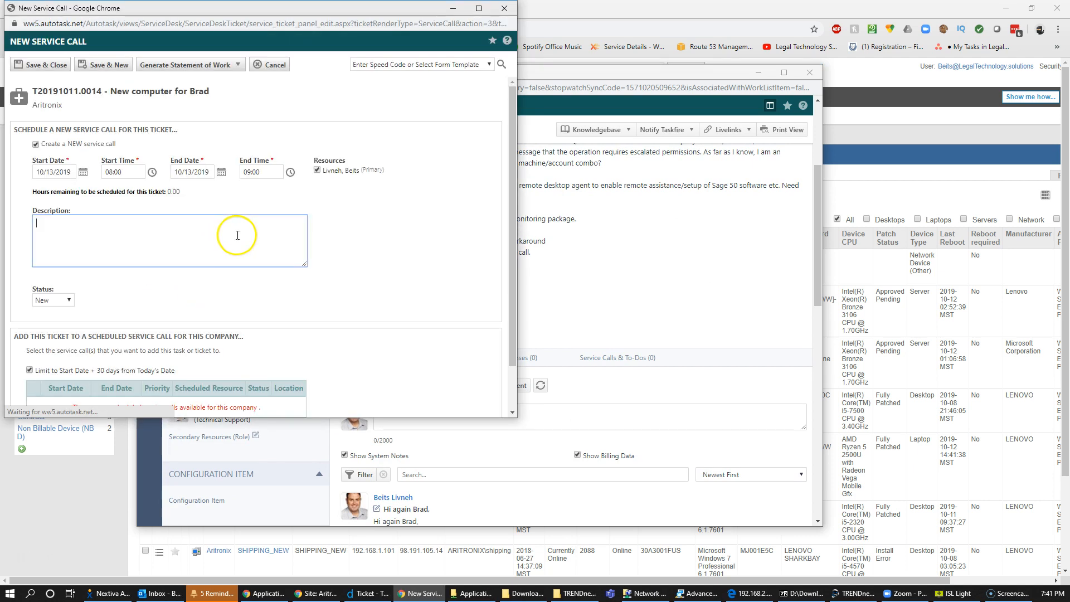
Schedule the service call for 10/14/2019 from 12:00 to 12:30 and save it.
click(83, 173)
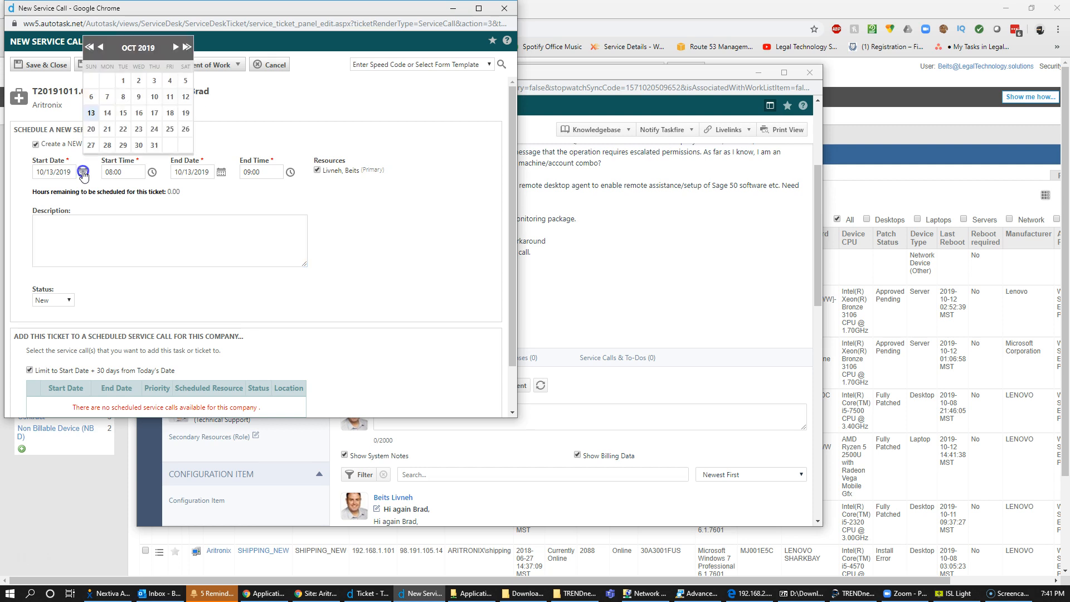
click(113, 115)
click(108, 113)
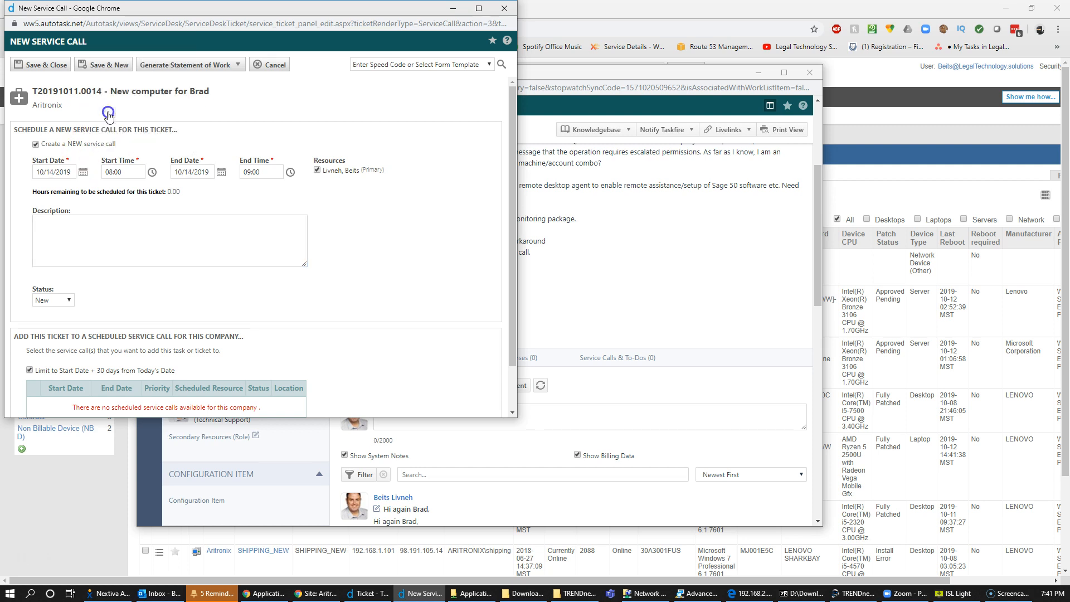
drag(129, 173, 82, 173)
text(12:00)
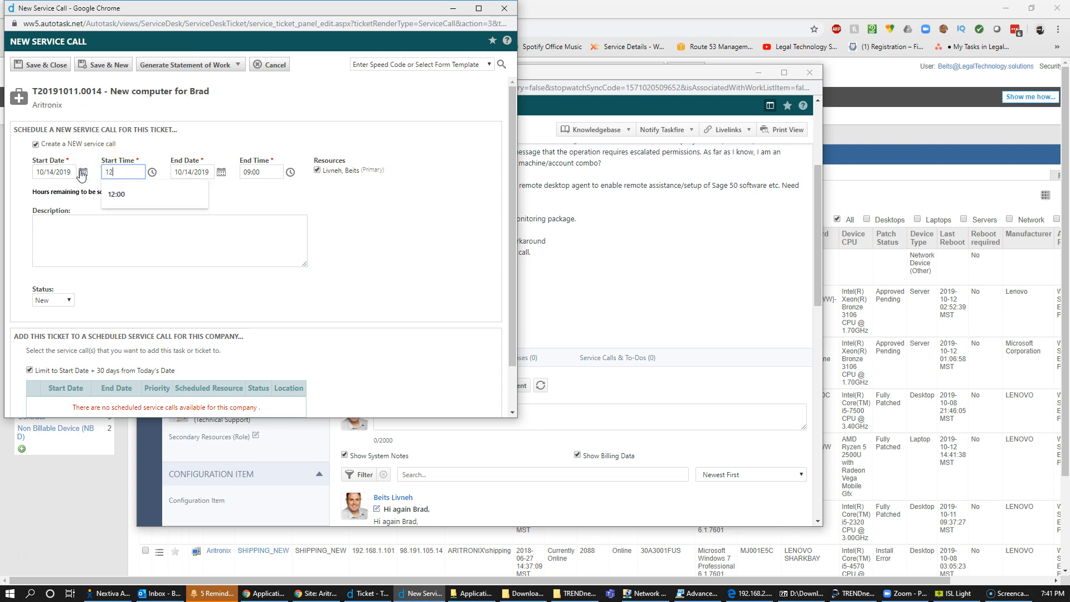
key(Tab)
key(Tab)
text(12:30)
key(Tab)
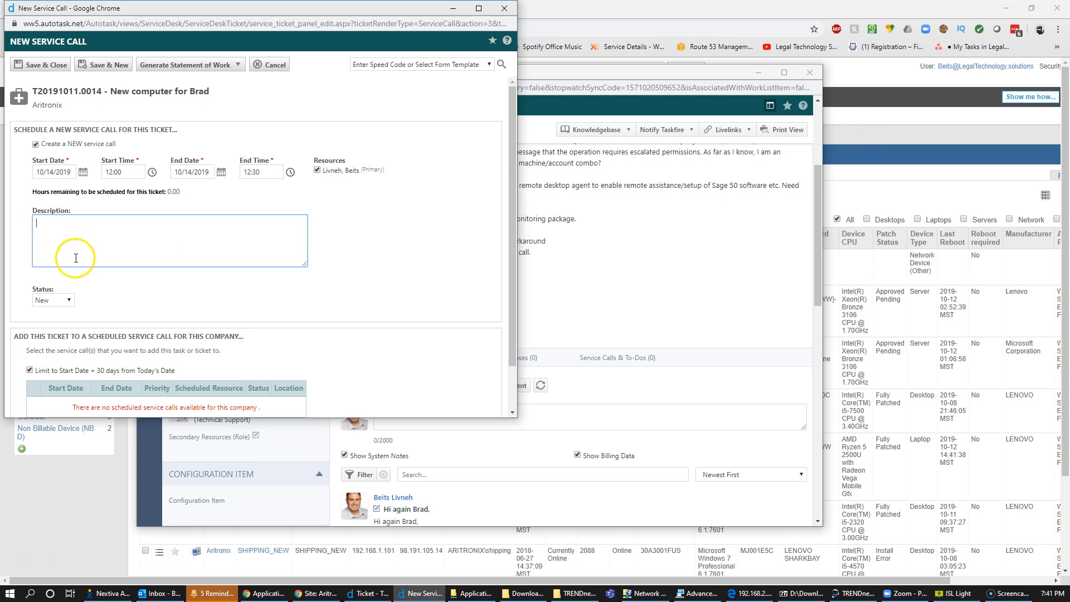
click(50, 70)
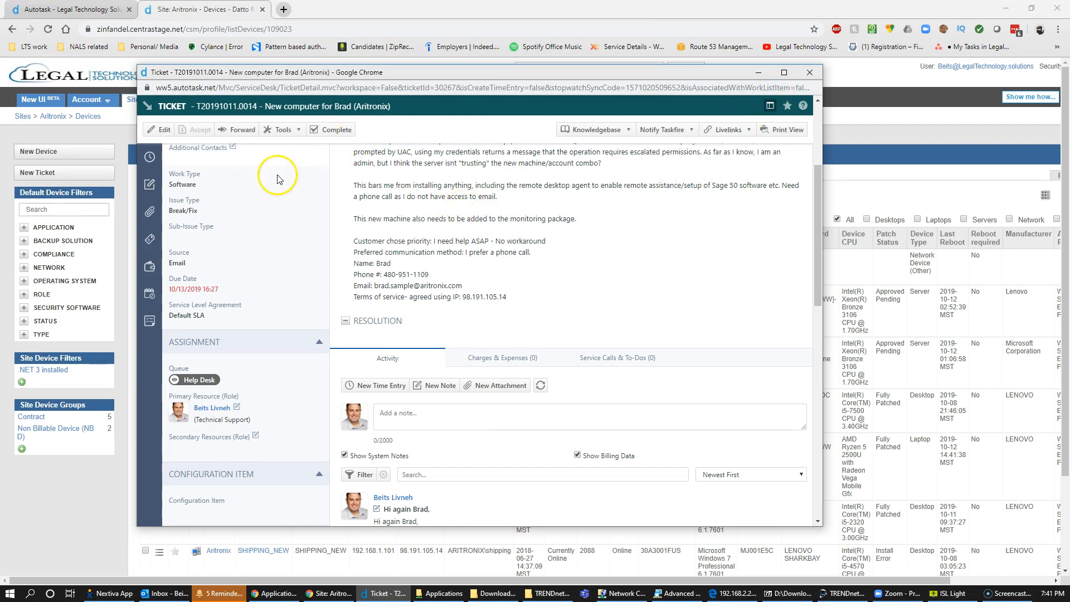
Reload the ticket to confirm status Waiting Customer, then close the ticket window.
scroll(206, 255, up, 4)
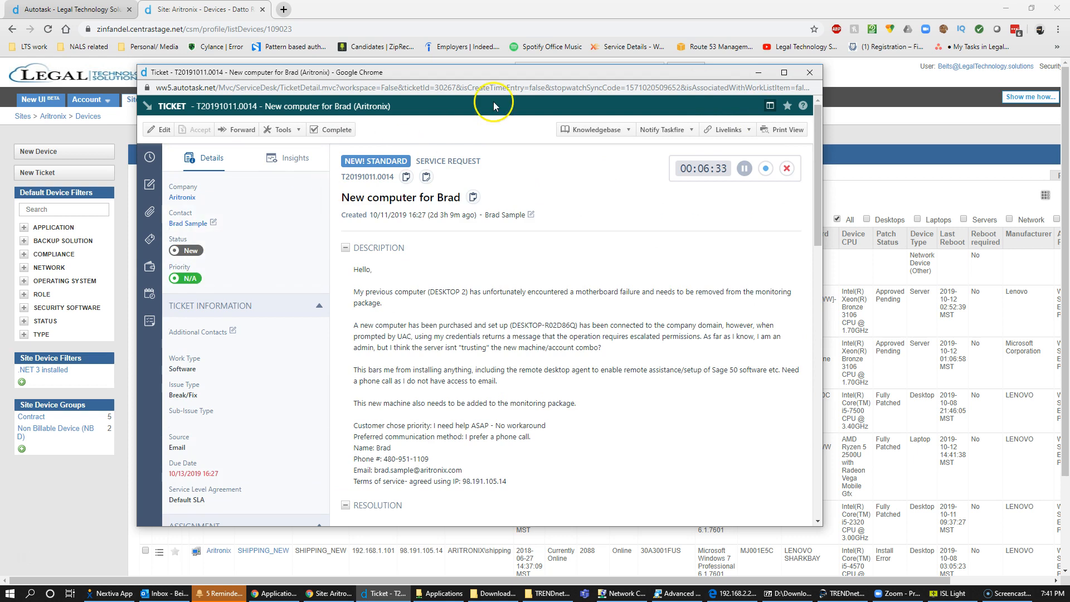
click(491, 126)
key(F5)
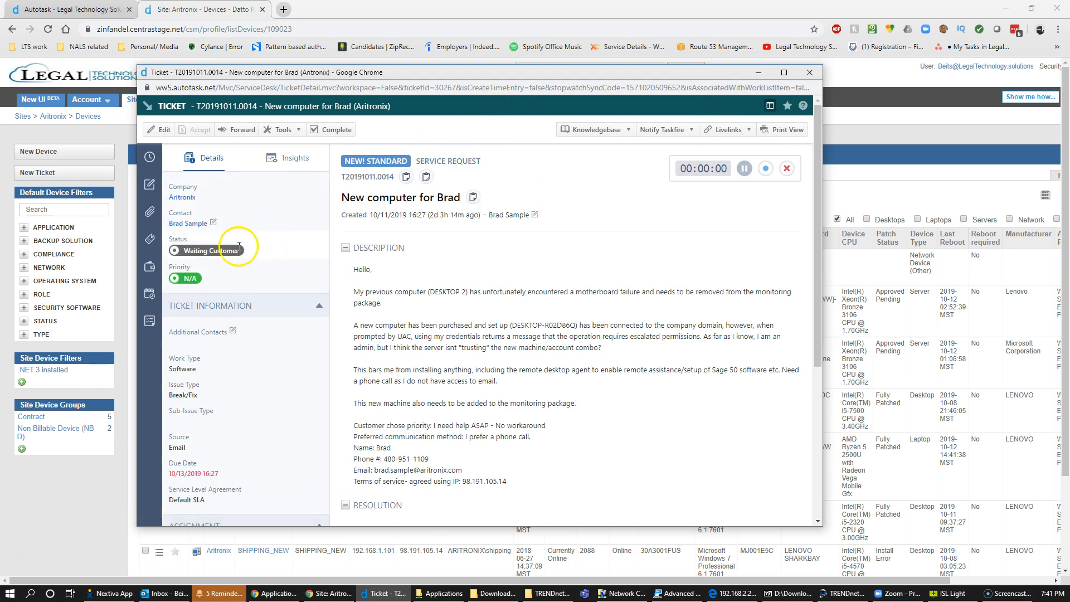
click(809, 73)
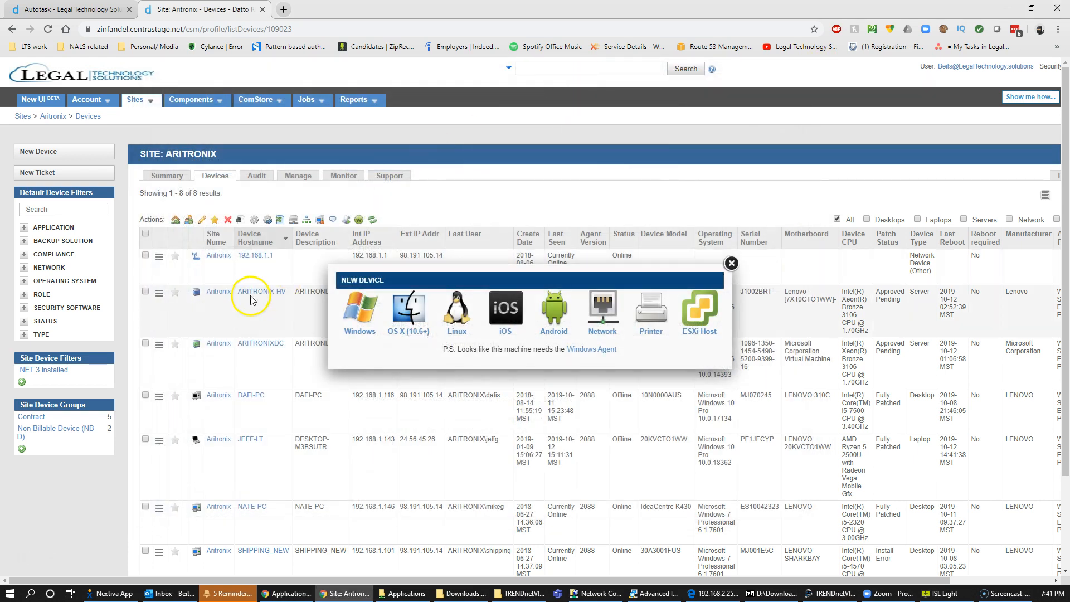